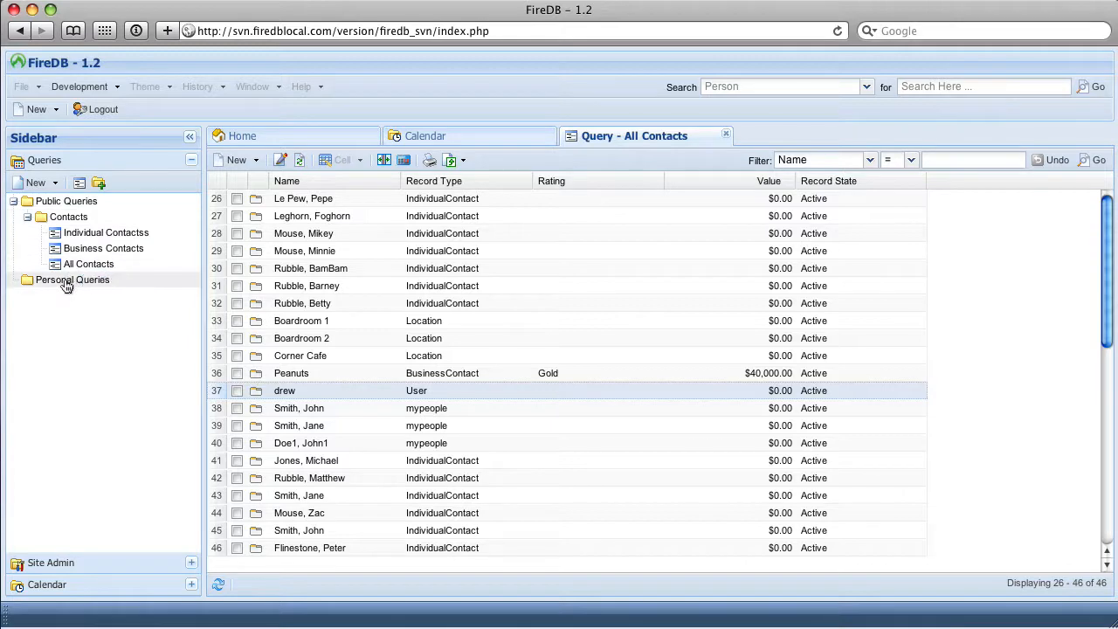
Create a new query in the Personal Queries folder with name and description People, based on the IndividualContact (Party :: Person) entity
right_click(66, 279)
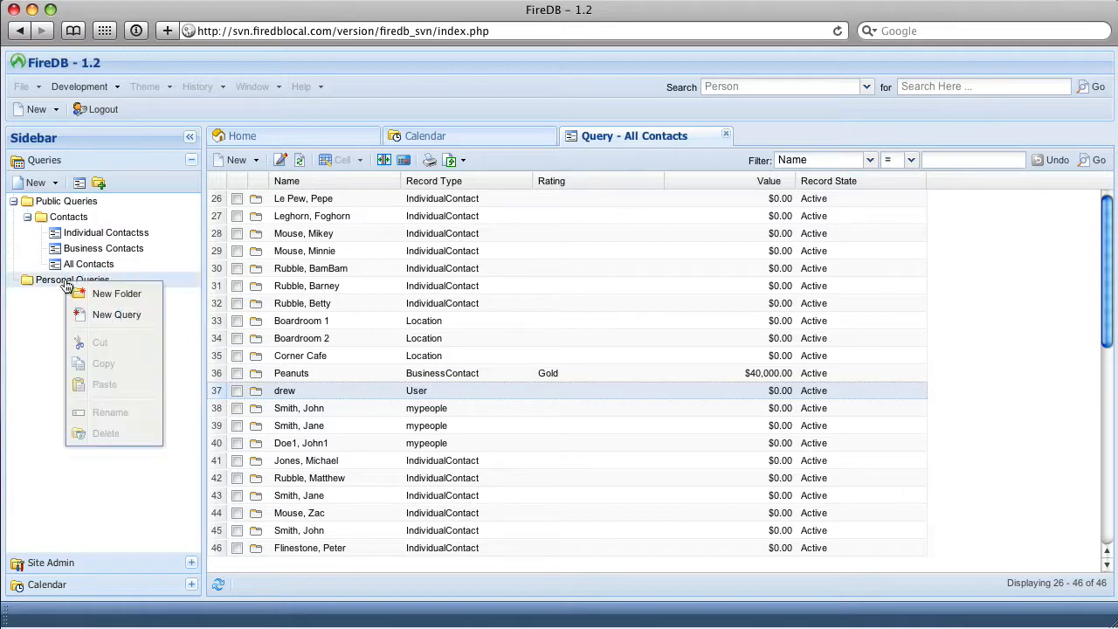
click(107, 321)
text(Peop)
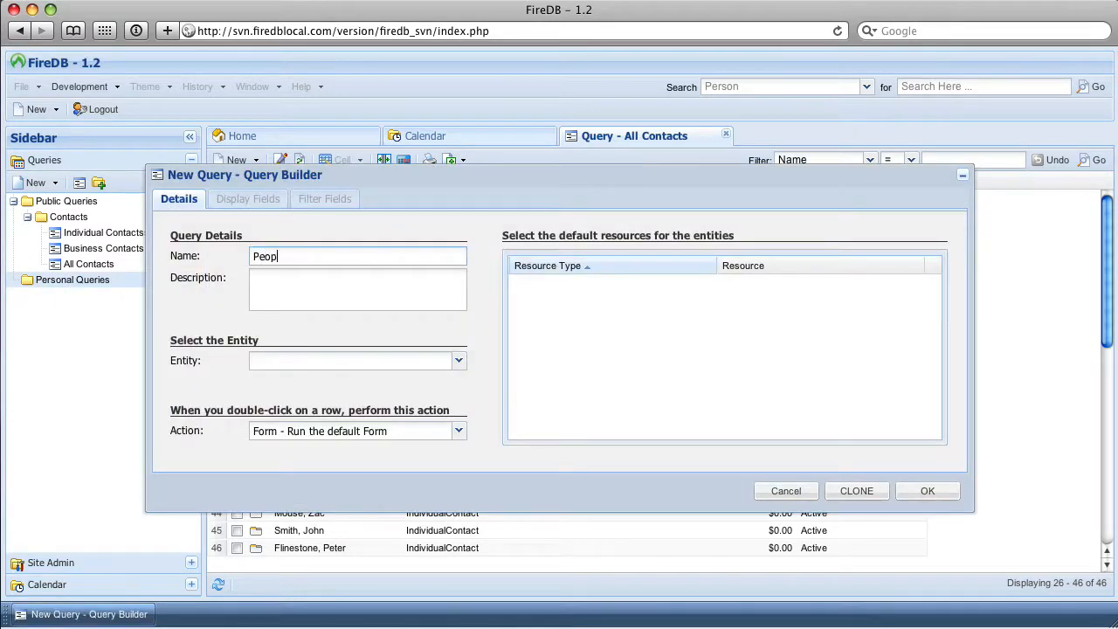
text(le)
key(Tab)
text(People)
key(Tab)
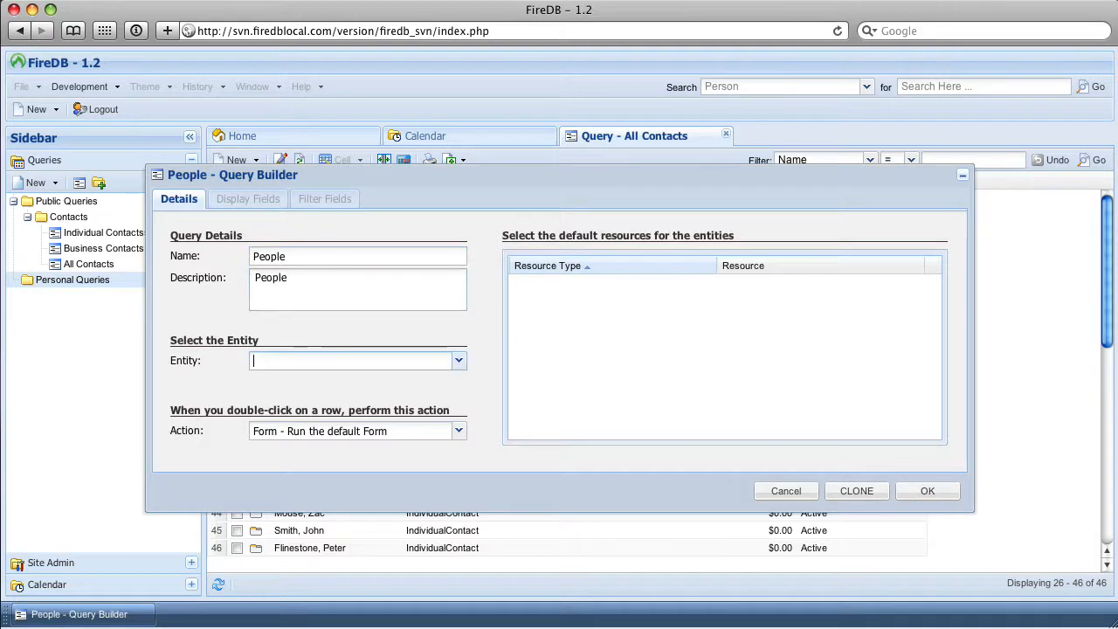
text(in)
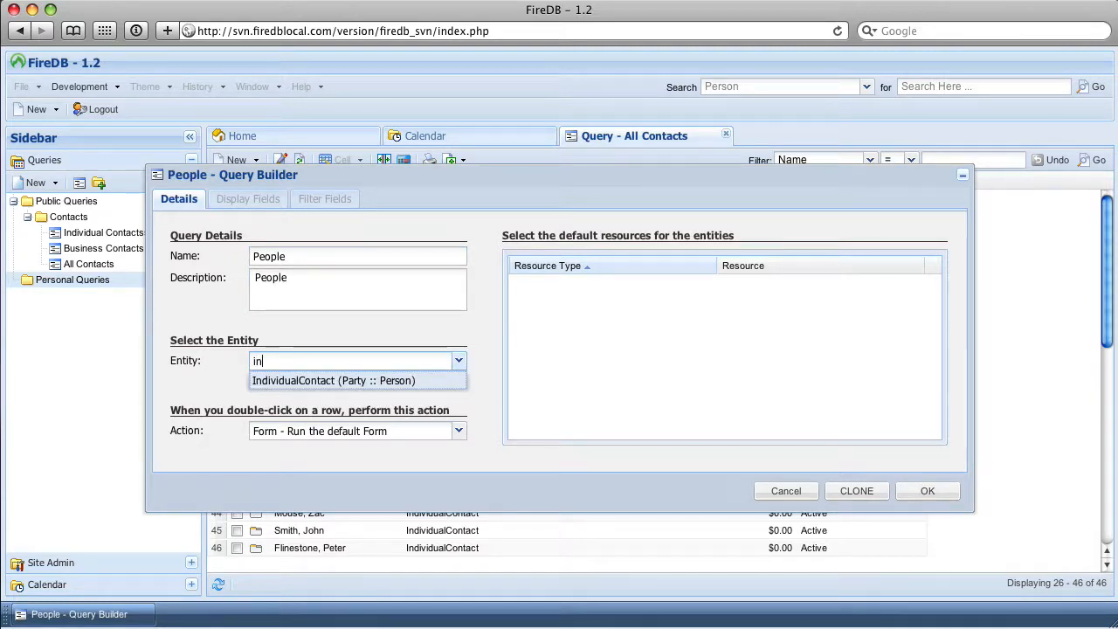
key(Return)
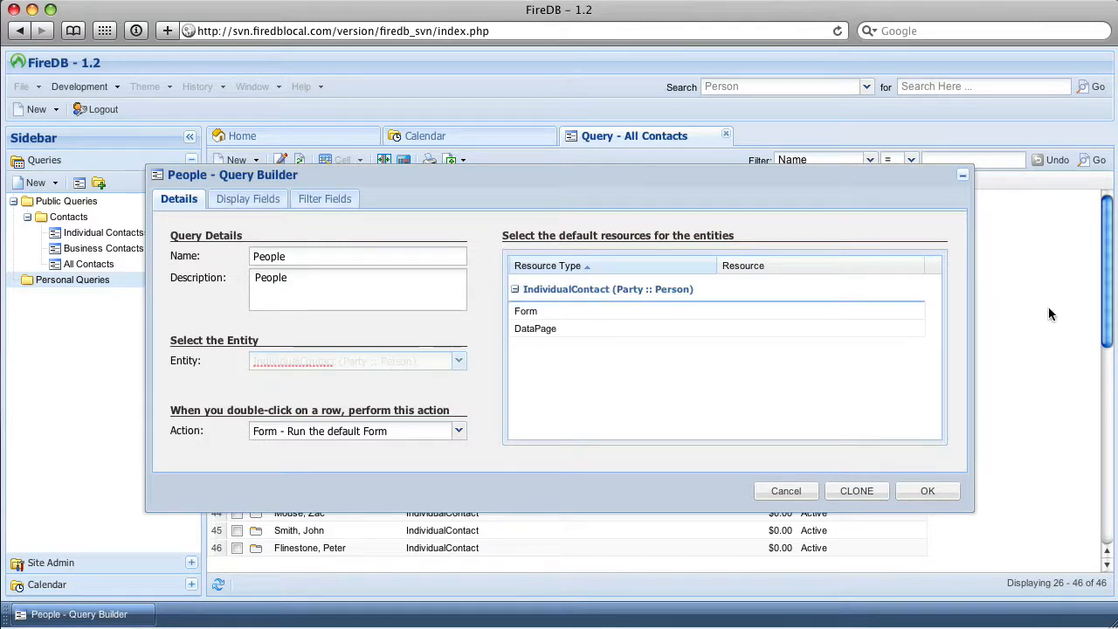
Set the default Form resource for the IndividualContact entity to Individual Contact
click(862, 314)
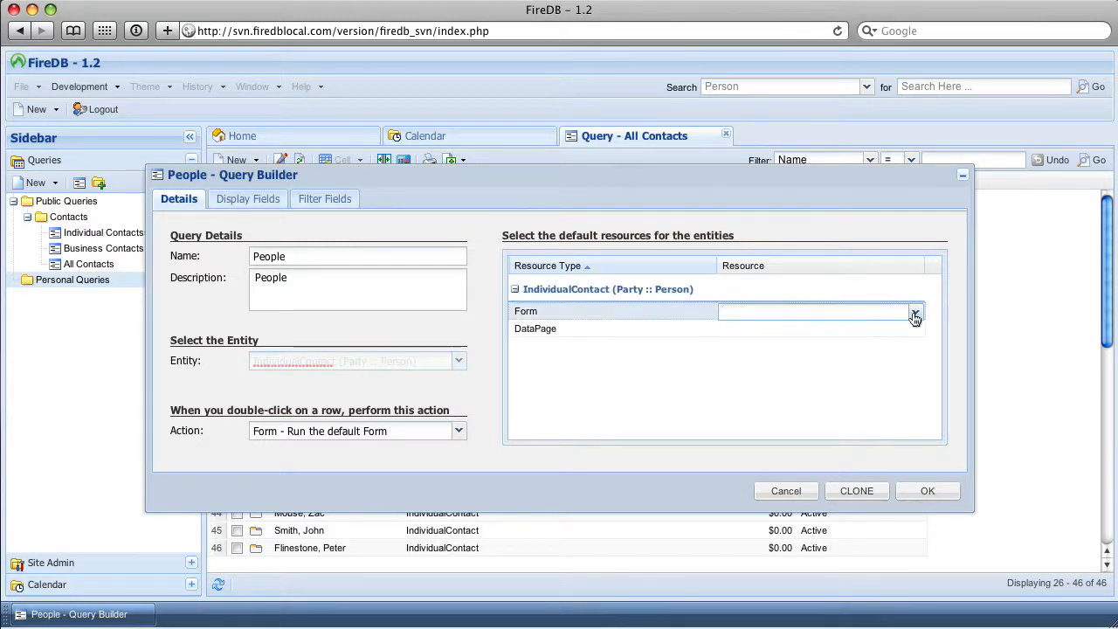
click(915, 315)
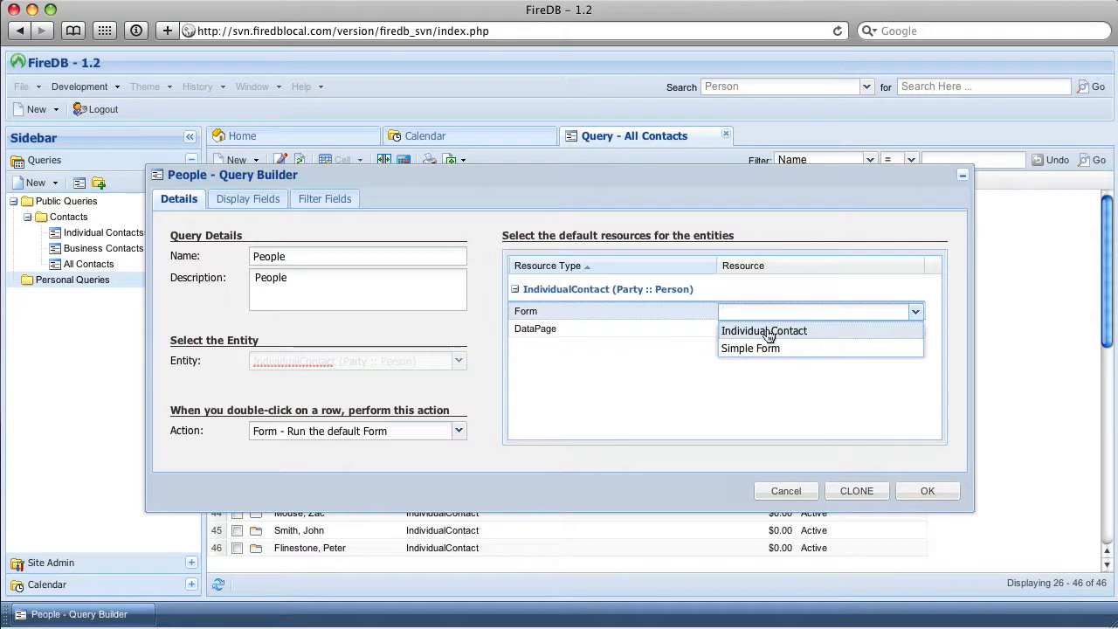
click(842, 339)
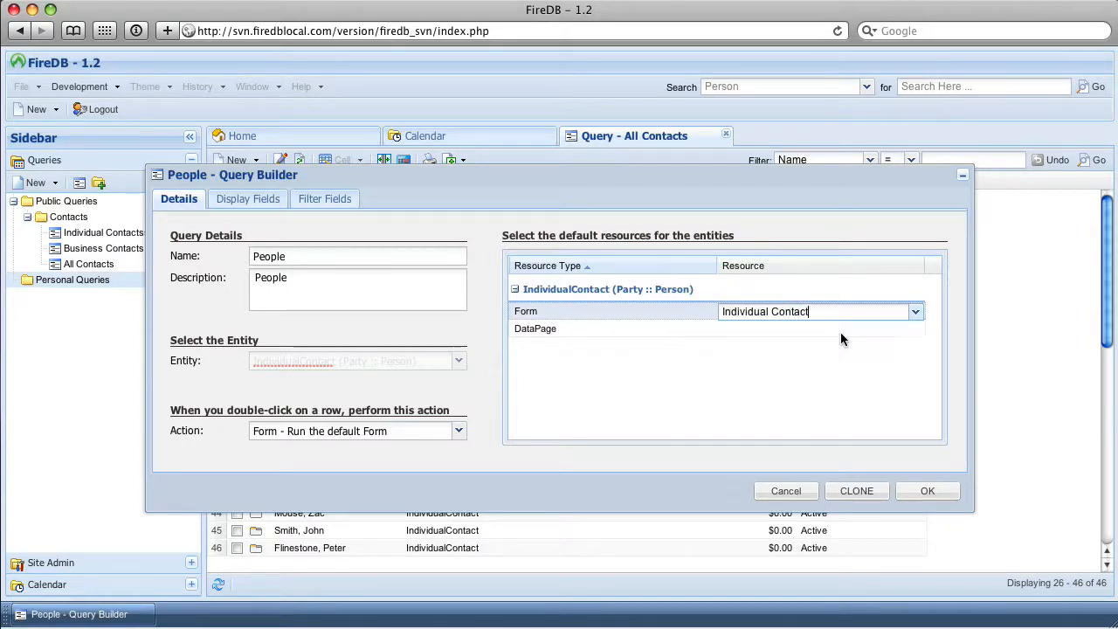
Add FirstName, LastName, BirthDate and Gender, in that order, as the query's display fields
click(226, 203)
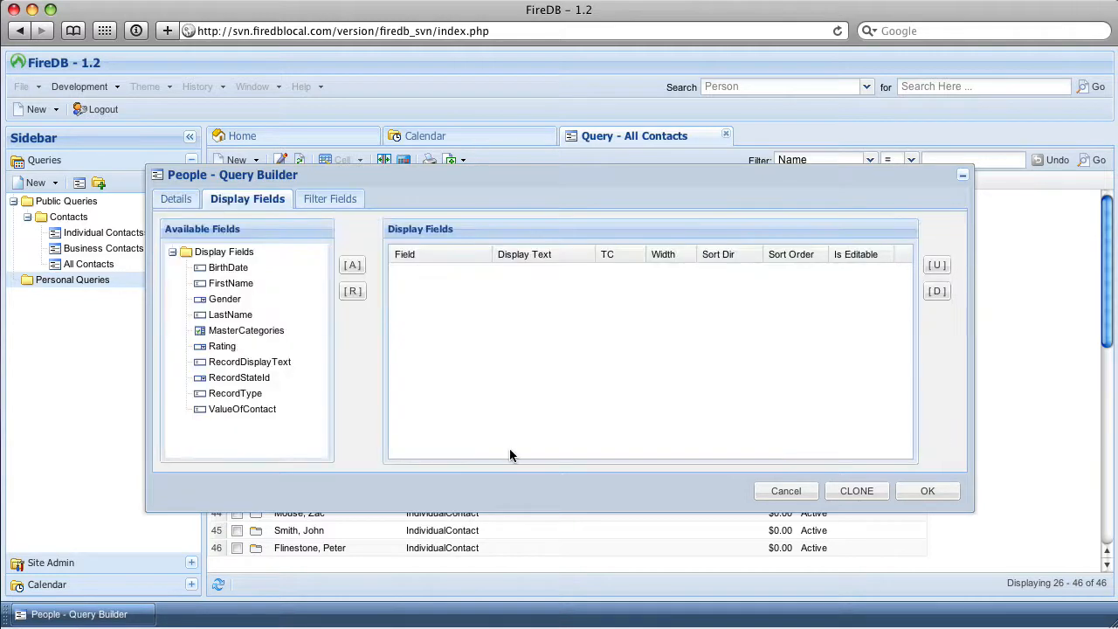
double_click(229, 284)
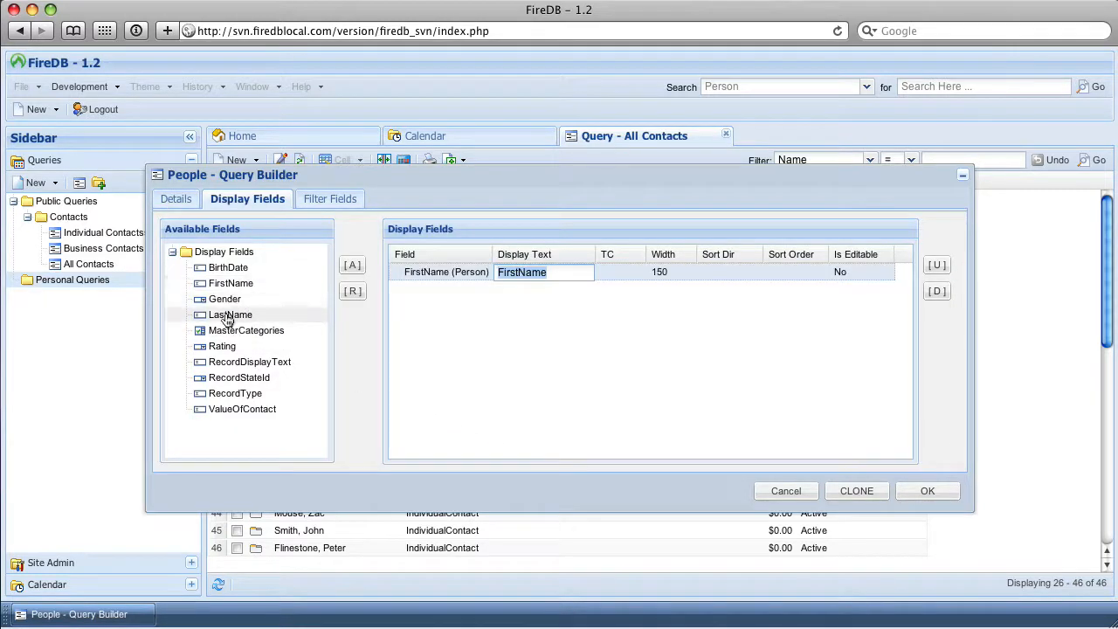
double_click(229, 316)
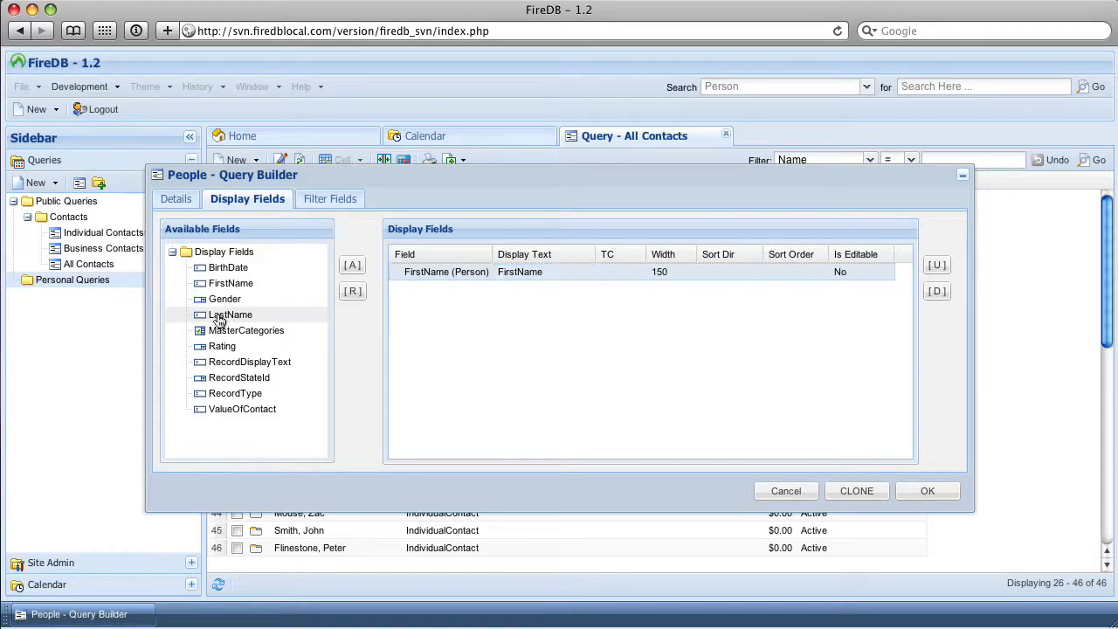
double_click(223, 268)
double_click(224, 300)
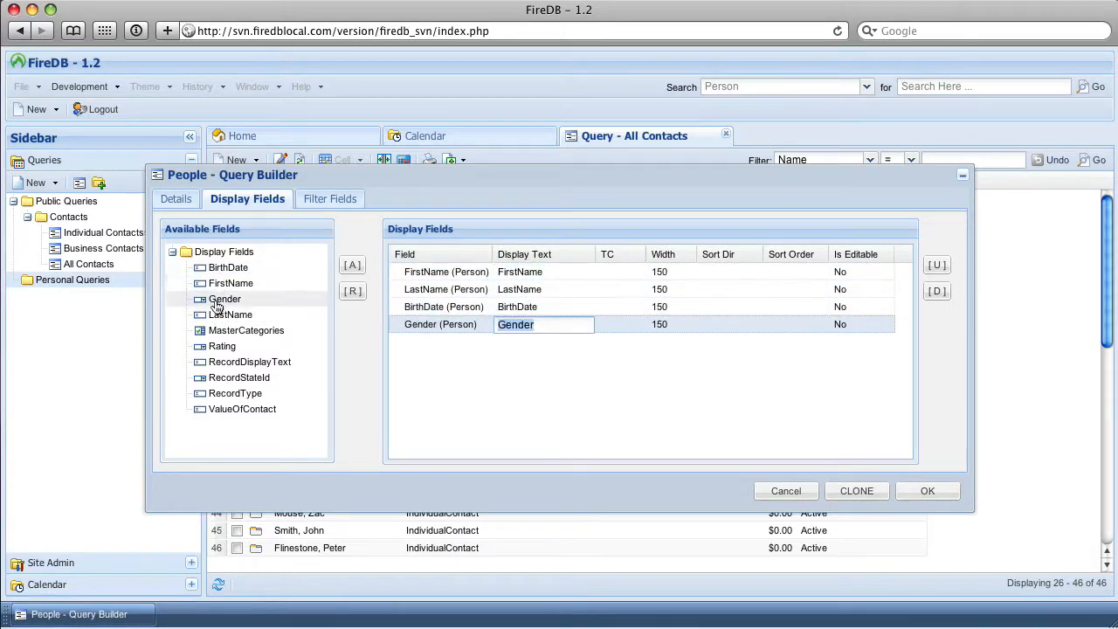
Set the sort direction of the LastName and FirstName display fields to Asc
click(746, 284)
key(Down)
key(Down)
key(Return)
click(744, 271)
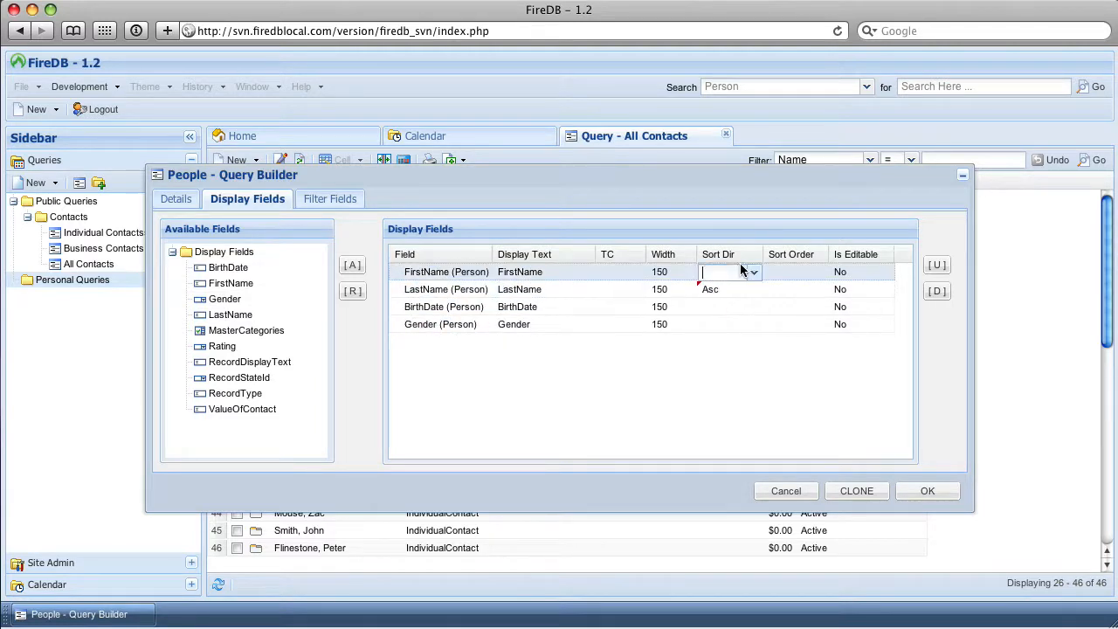
key(Down)
key(Down)
key(Return)
Set the sort order to 1 for LastName and 2 for FirstName
click(793, 288)
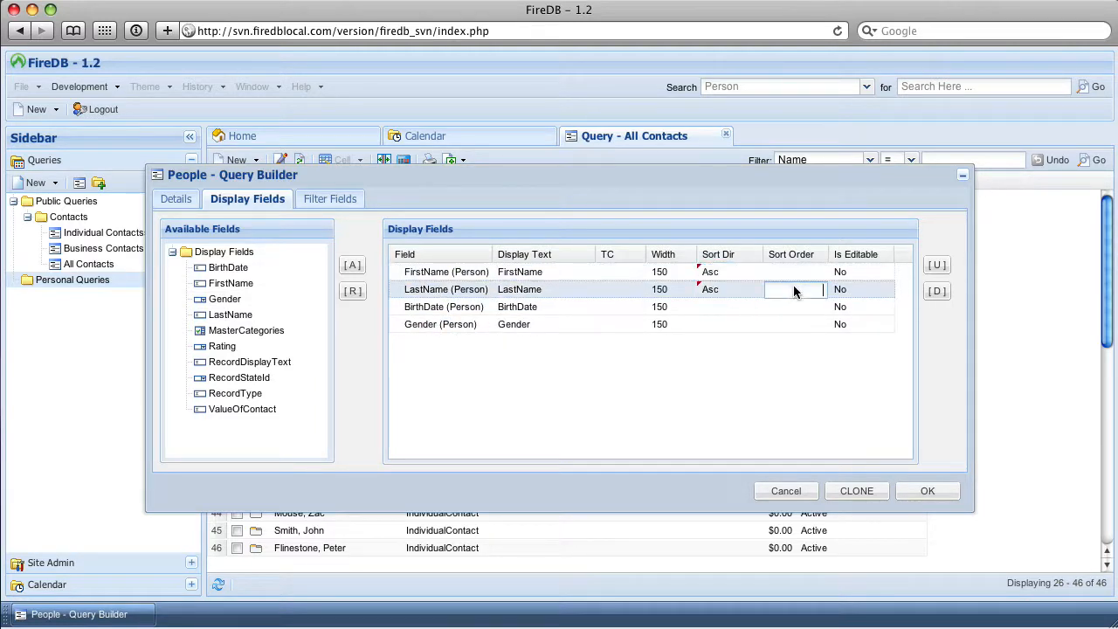
text(1)
click(795, 272)
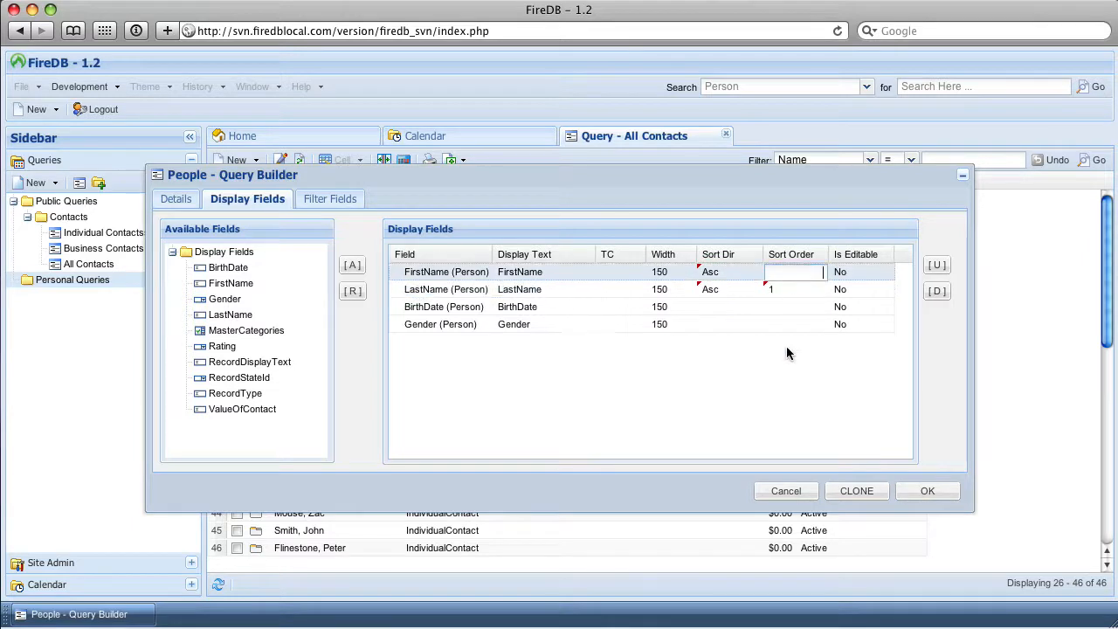
text(2)
key(Return)
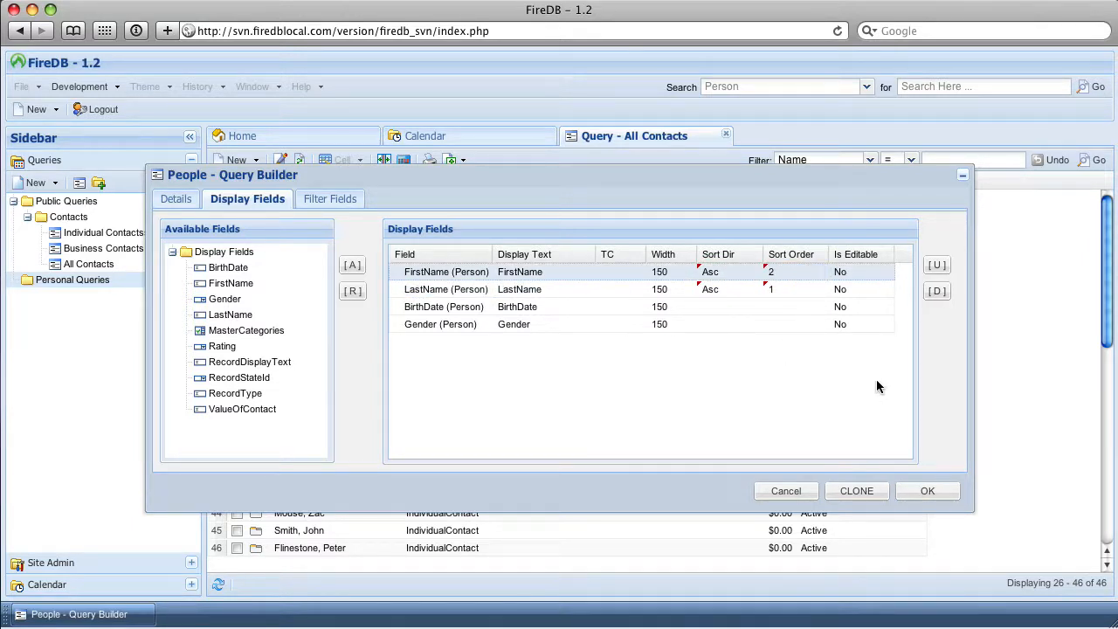
Make the FirstName, LastName, BirthDate and Gender display fields editable by setting Is Editable to Yes
click(842, 272)
click(844, 274)
click(842, 309)
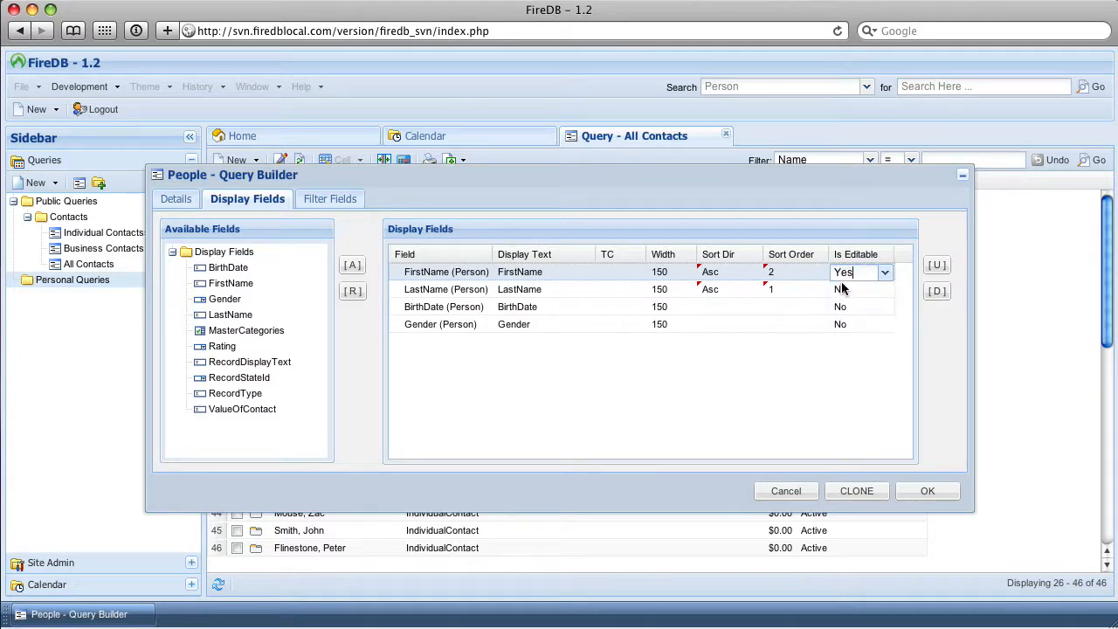
click(842, 289)
click(844, 291)
click(841, 326)
click(841, 308)
click(843, 308)
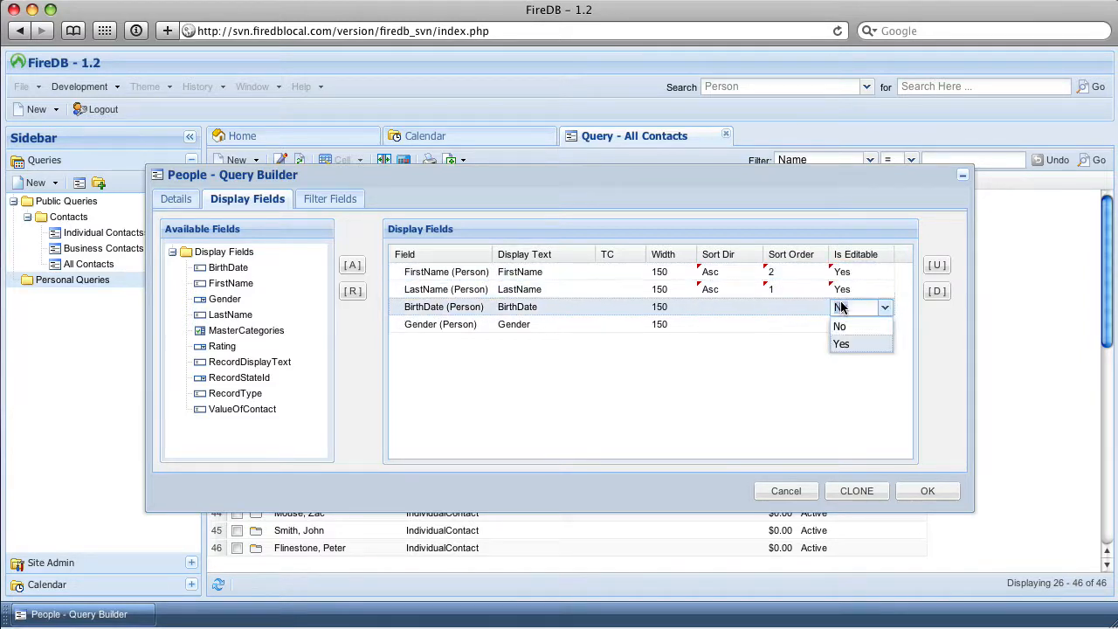
click(841, 344)
click(842, 325)
click(843, 325)
click(842, 361)
click(741, 379)
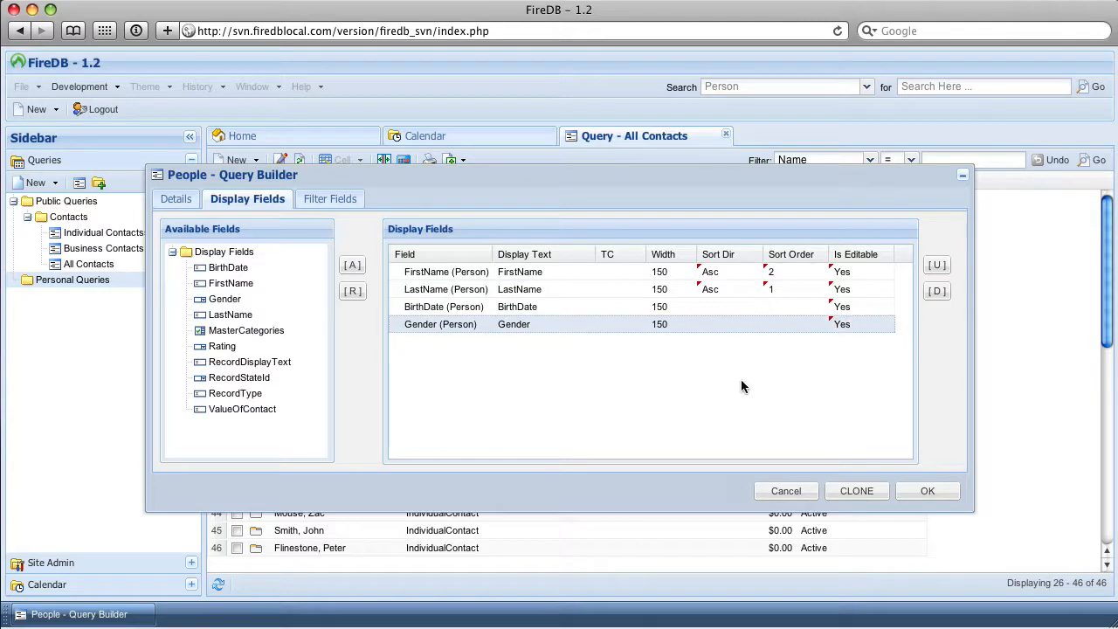
Save the People query without filter fields and check which forms are offered for creating new records
click(315, 201)
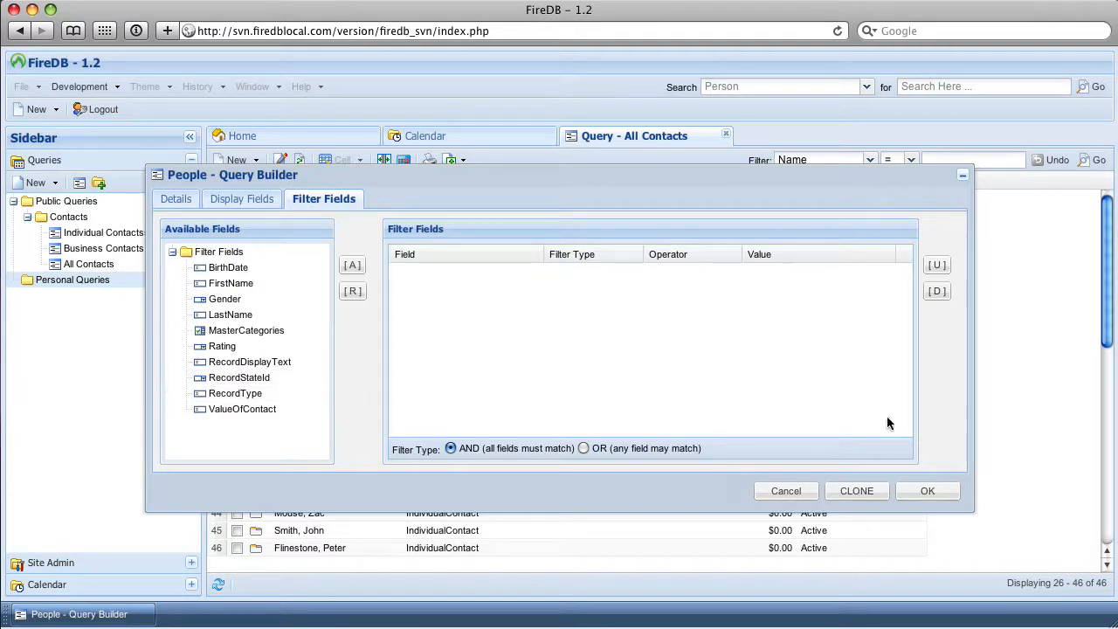
click(930, 492)
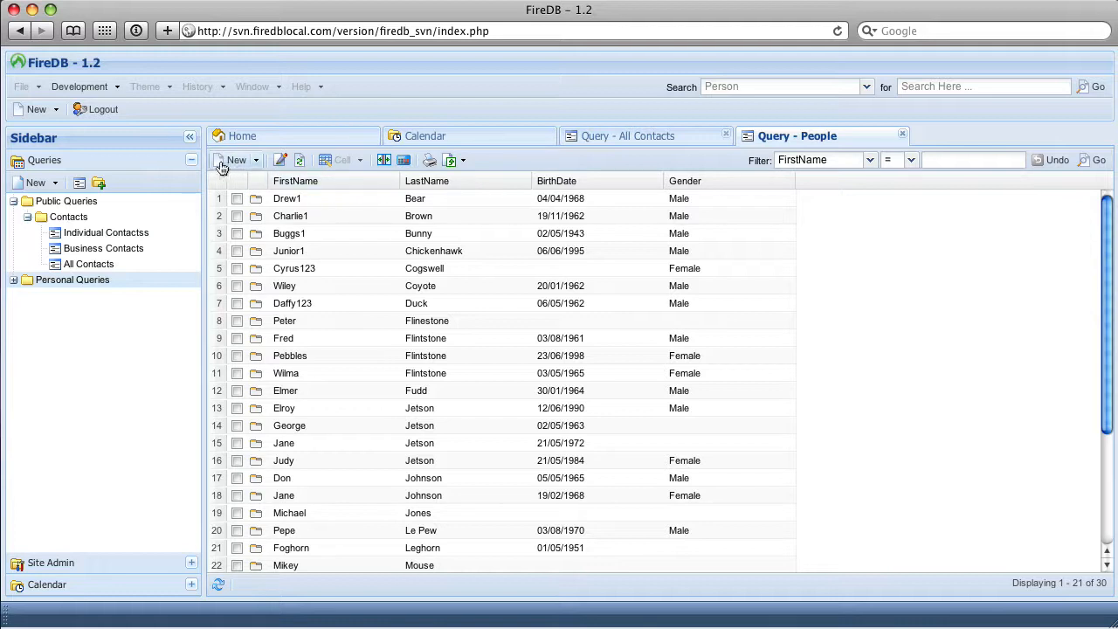
click(257, 164)
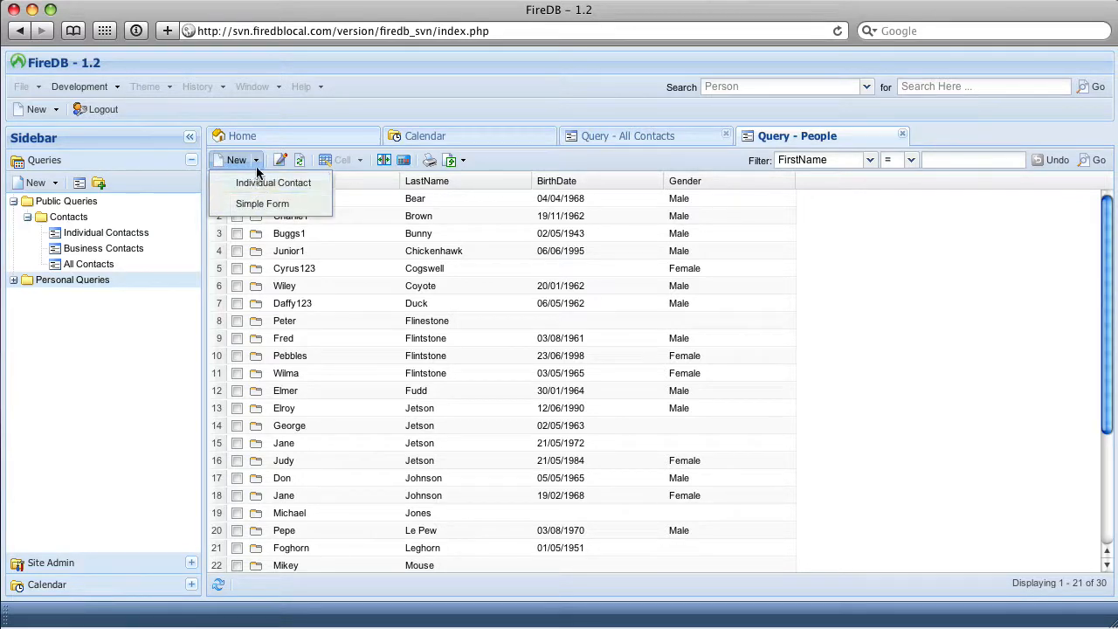
click(258, 166)
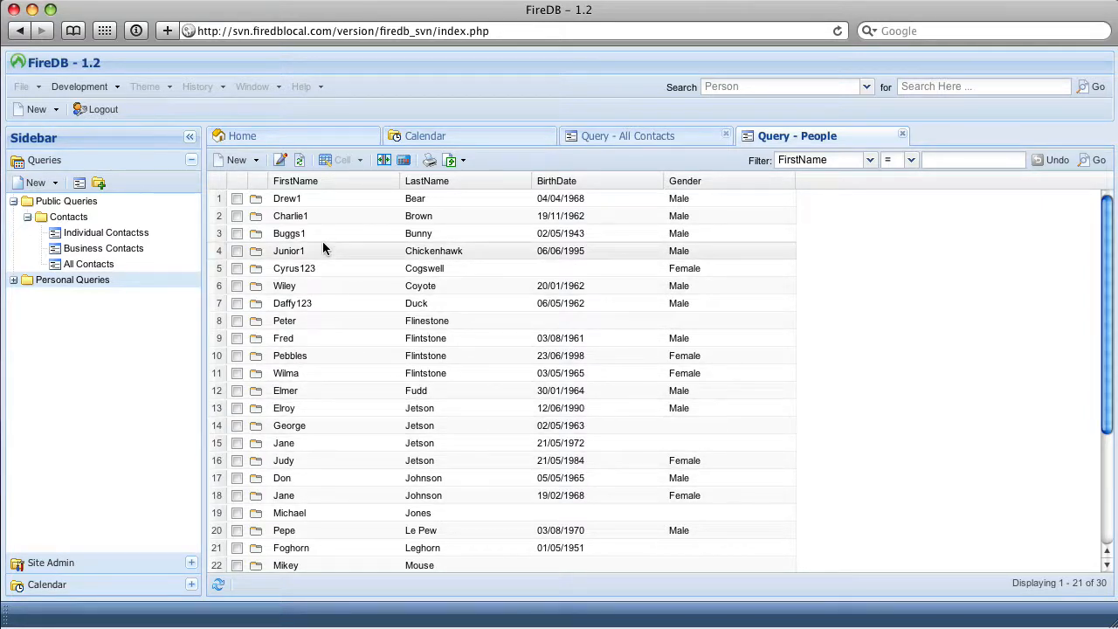
Sort the People query results by Gender, first ascending and finally descending
click(686, 181)
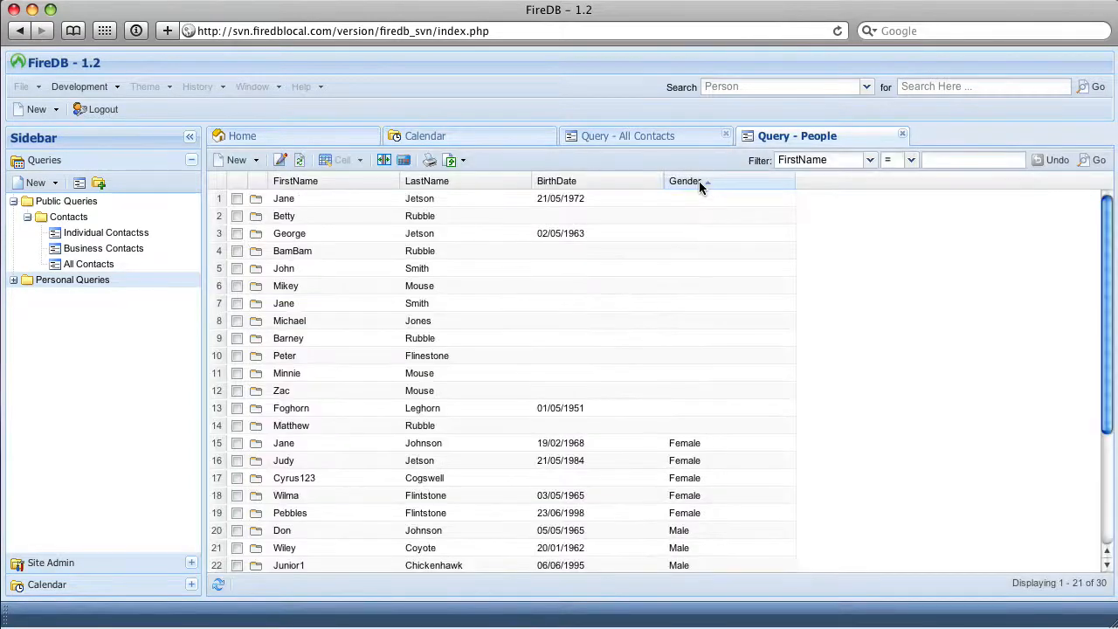
click(699, 181)
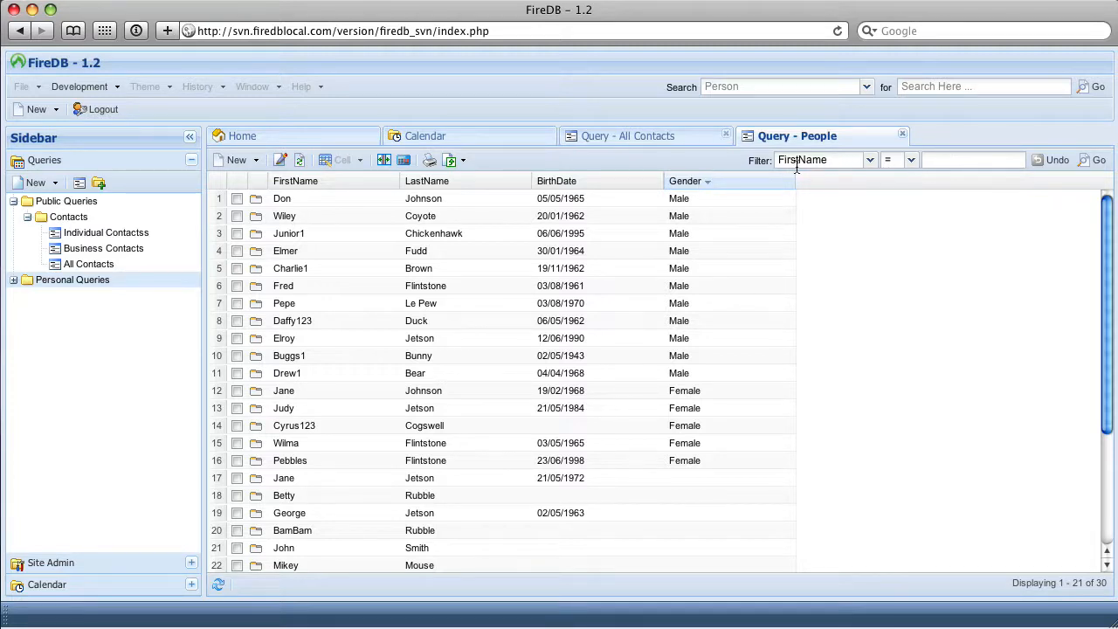
Filter the People list for an exact match on a first name, and clear the filter
click(964, 160)
text(Fred)
key(Return)
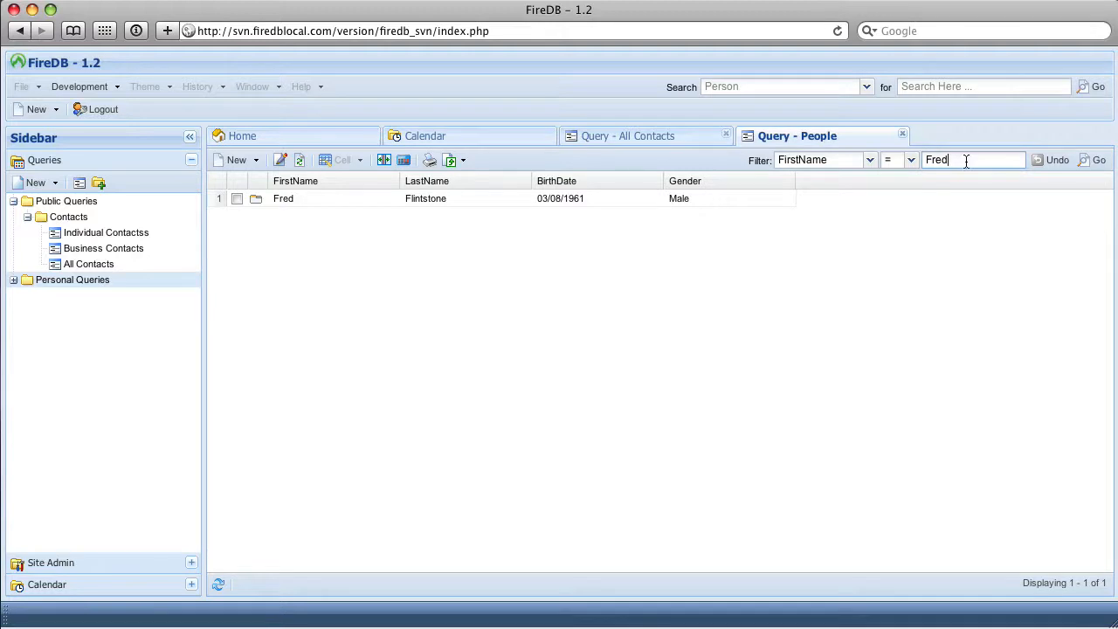
click(1048, 159)
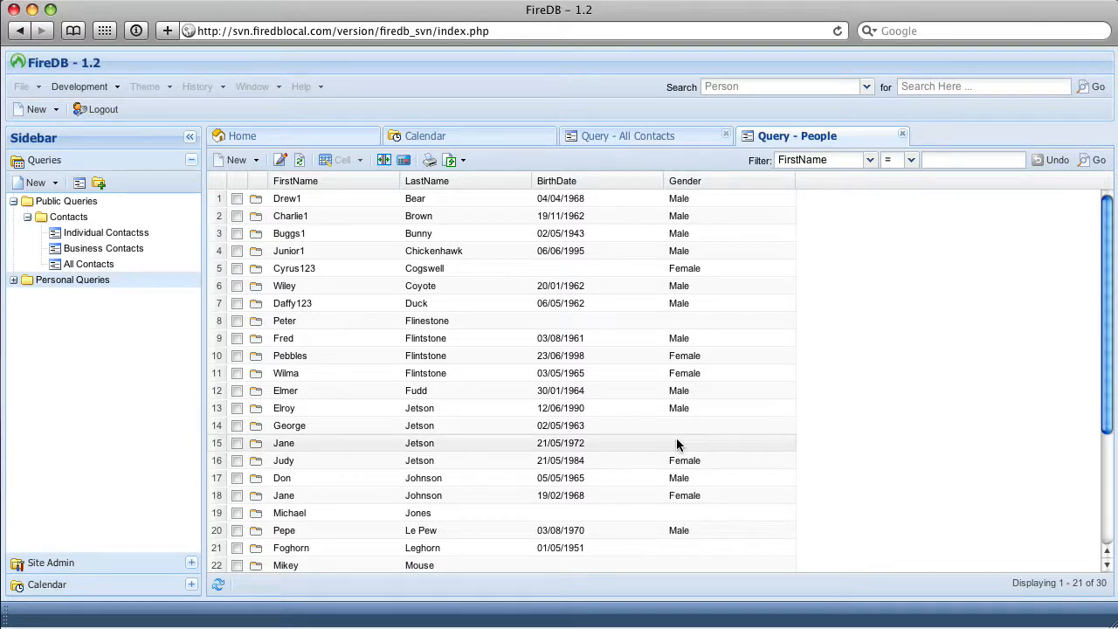
Examine the actions available for the record in row 3, and dismiss them
right_click(416, 234)
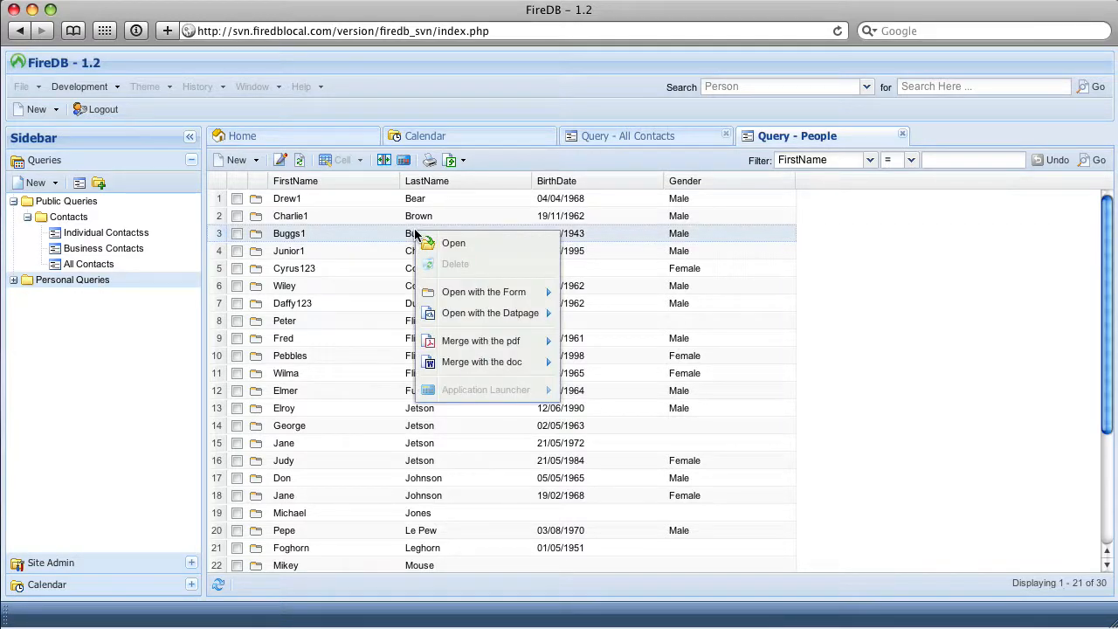
mouse_move(492, 295)
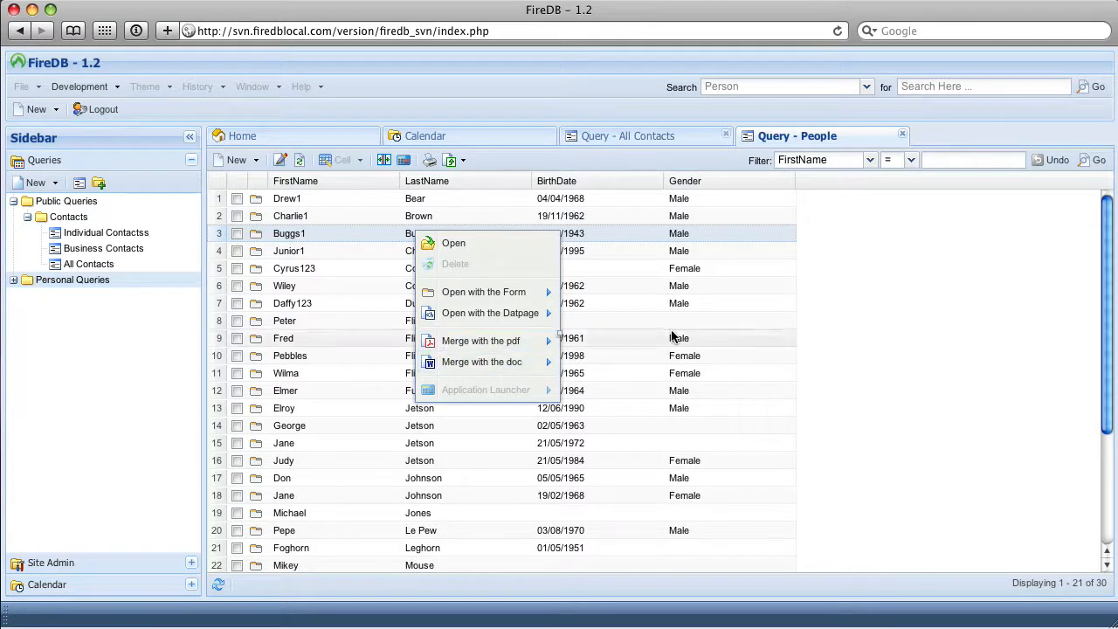
click(960, 288)
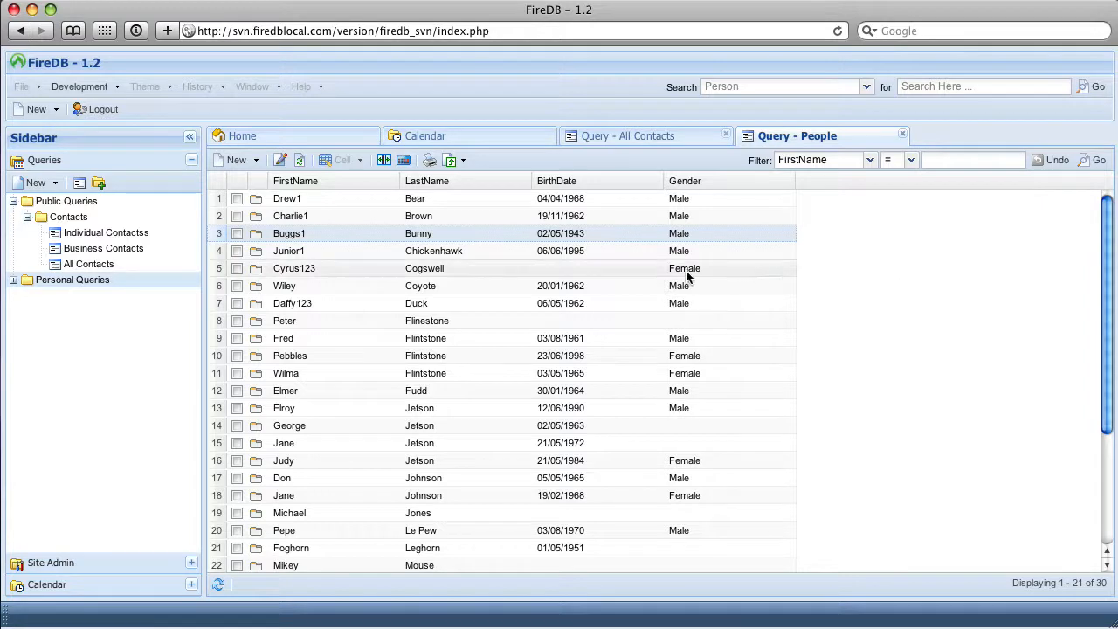
Remove the trailing 123 from the first name in row 7 directly in the grid
double_click(318, 303)
key(BackSpace)
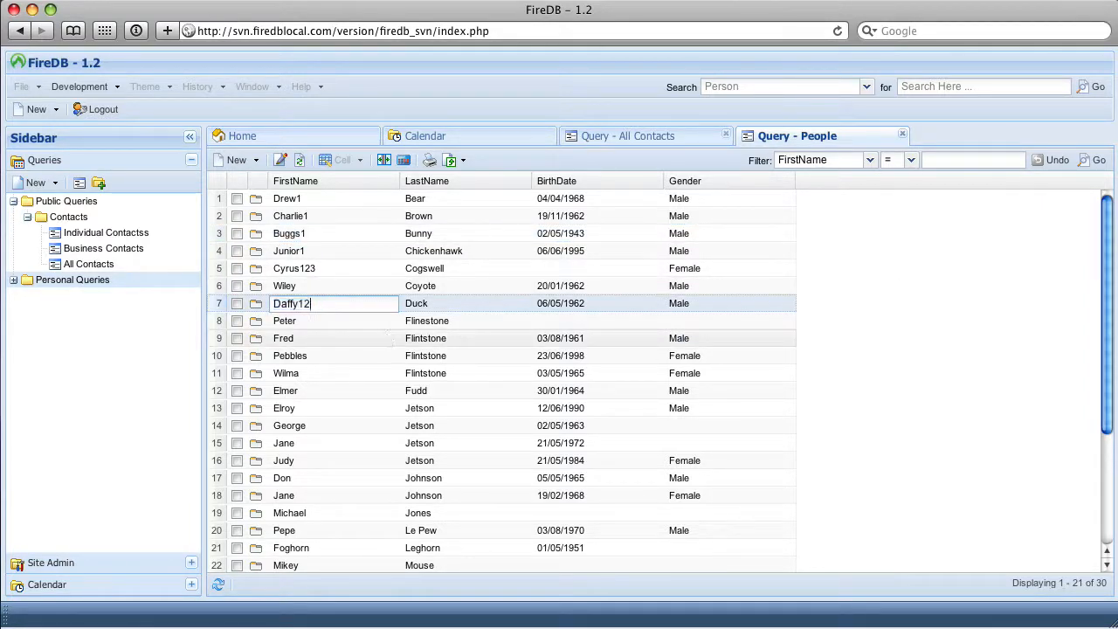
key(BackSpace)
key(BackSpace)
key(Return)
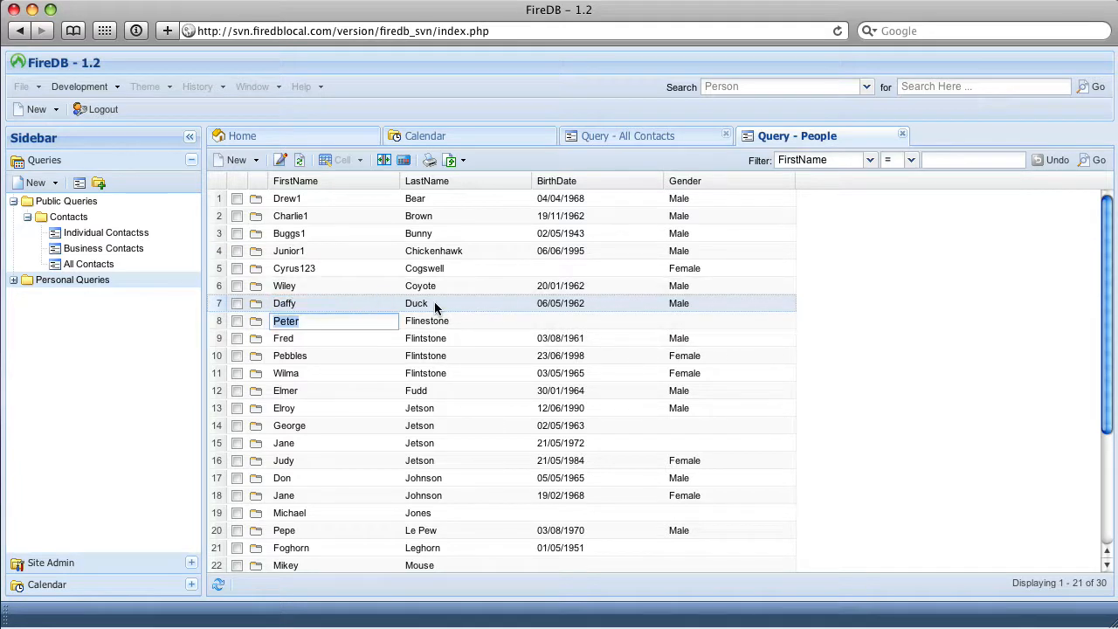
Step the in-grid cell editing down the FirstName column to row 18
key(Return)
key(Return)
key(Return)
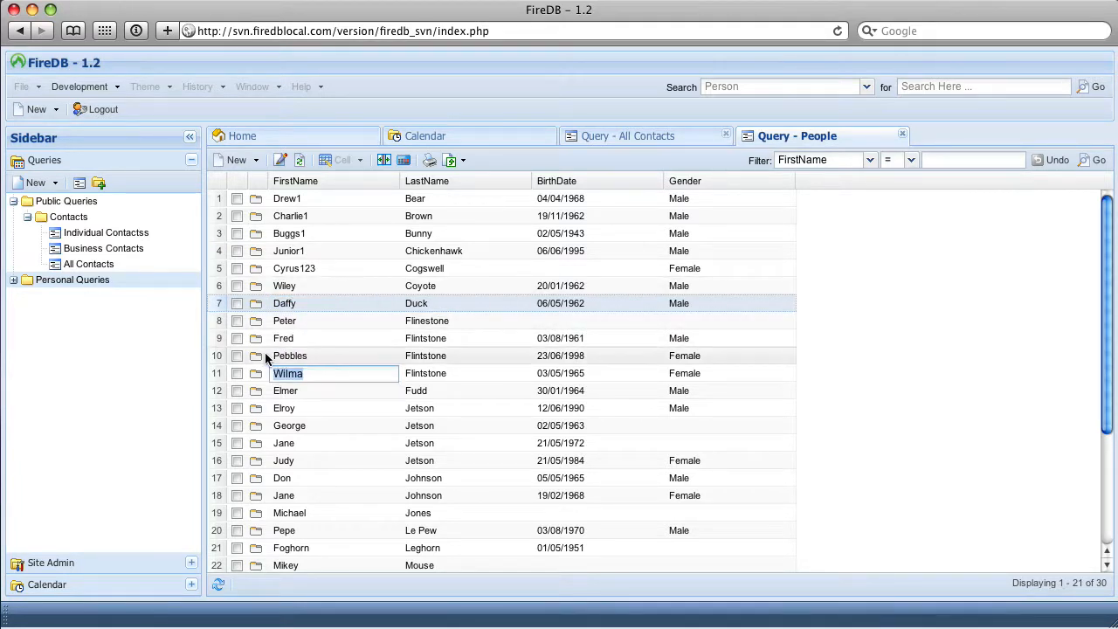
key(Return)
key(Return)
key(Return)
key(Return)
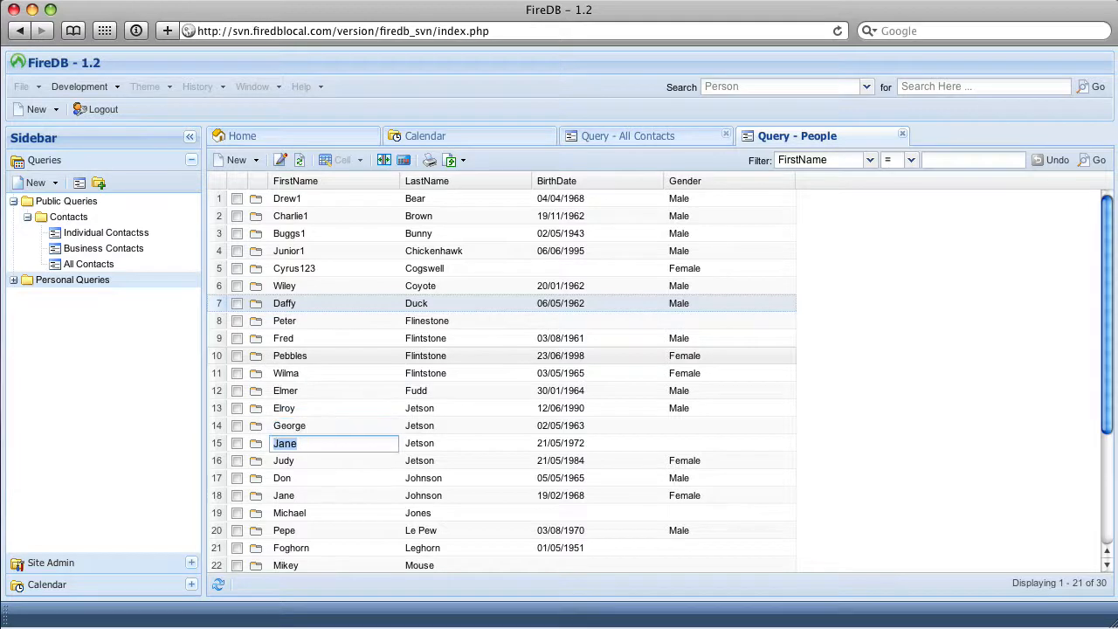
key(Return)
key(Return)
key(Return)
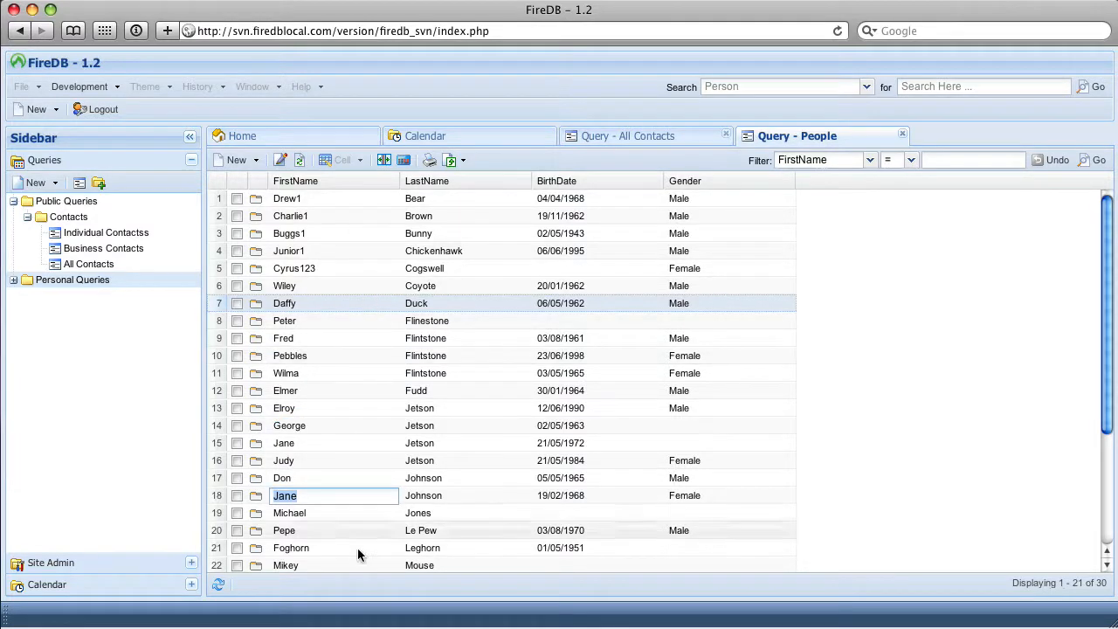
Examine the in-grid editors for the LastName and BirthDate cells in row 7, including the date picker
click(448, 302)
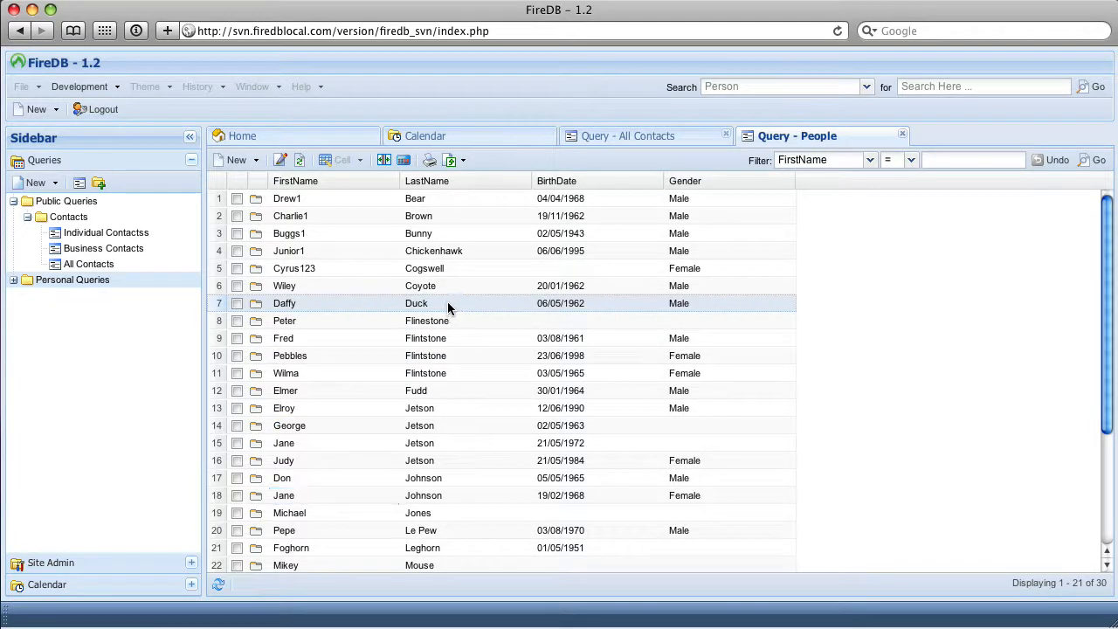
click(448, 302)
click(578, 303)
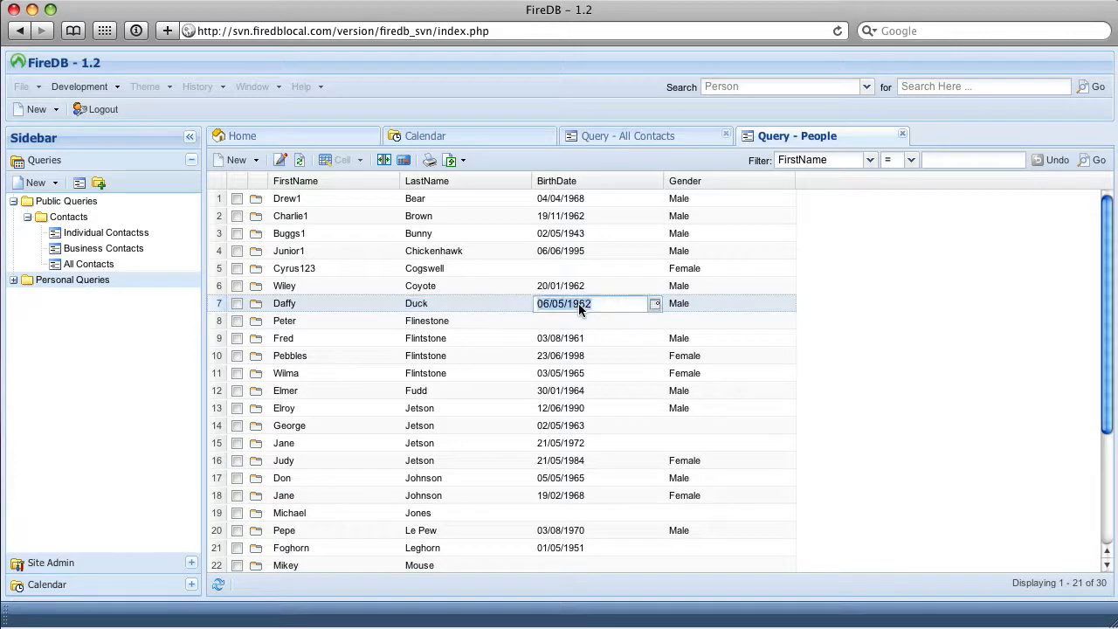
click(656, 304)
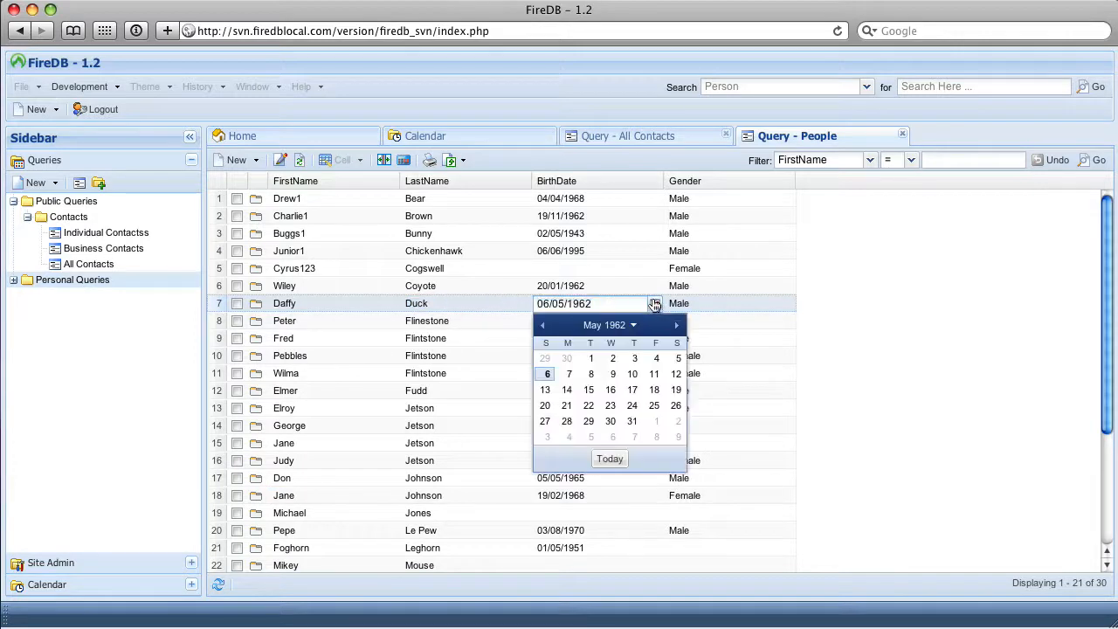
Examine the in-grid dropdown editor for the Gender cell in row 3, and leave the cell without changing it
click(715, 231)
click(787, 235)
click(787, 236)
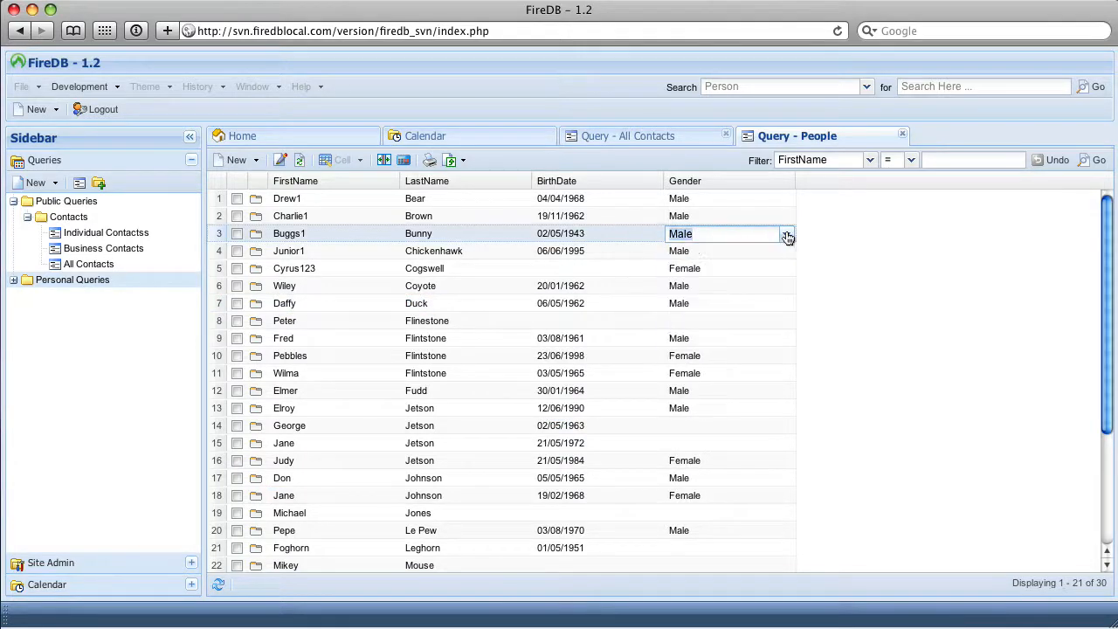
click(856, 254)
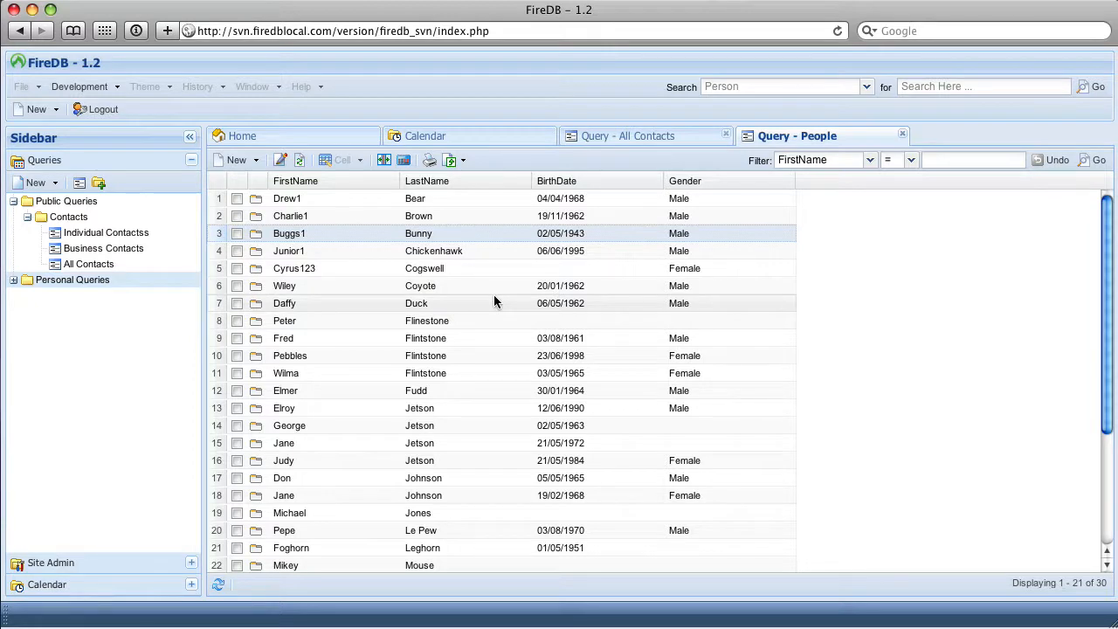
Expand the Personal Queries folder to list the saved personal queries
click(13, 281)
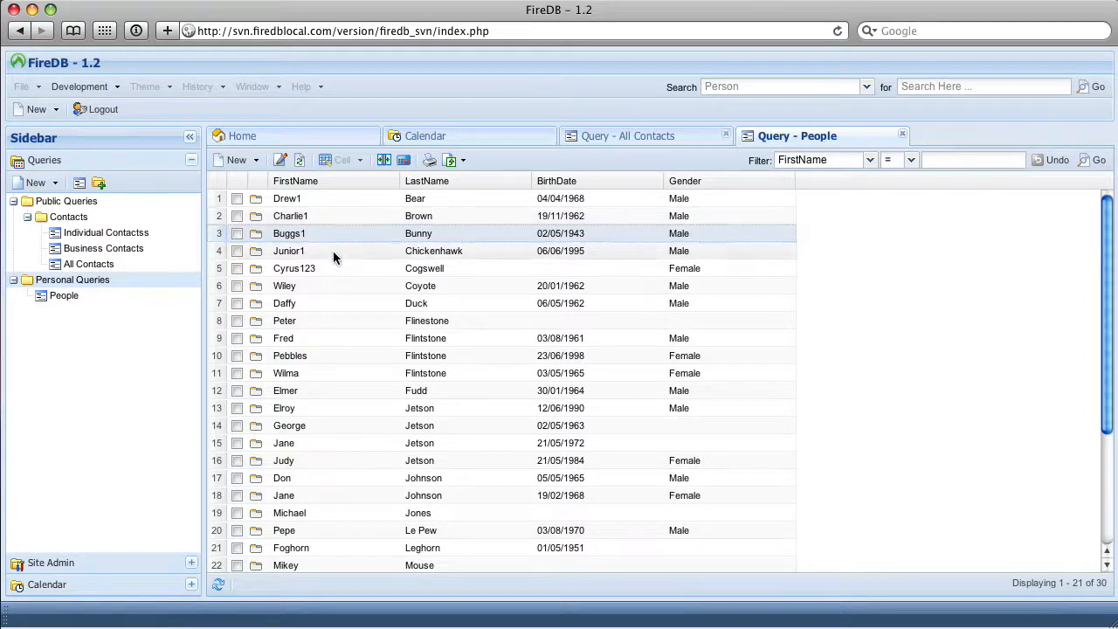
Open the contact record in row 3, show its sales opportunities grid, and close the record without saving
click(253, 238)
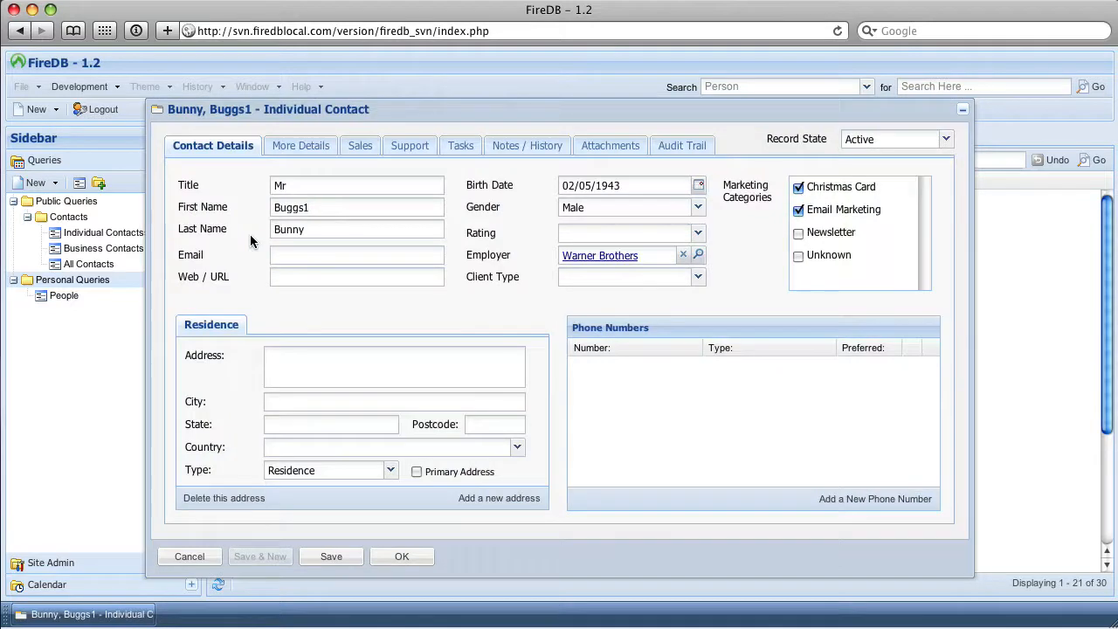
click(353, 147)
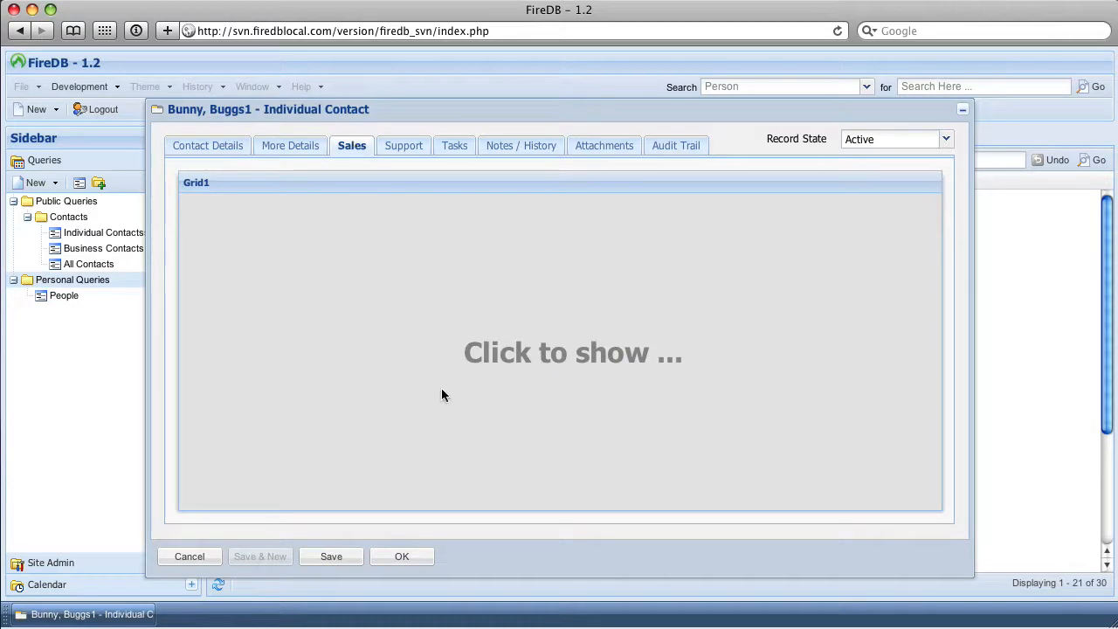
click(463, 333)
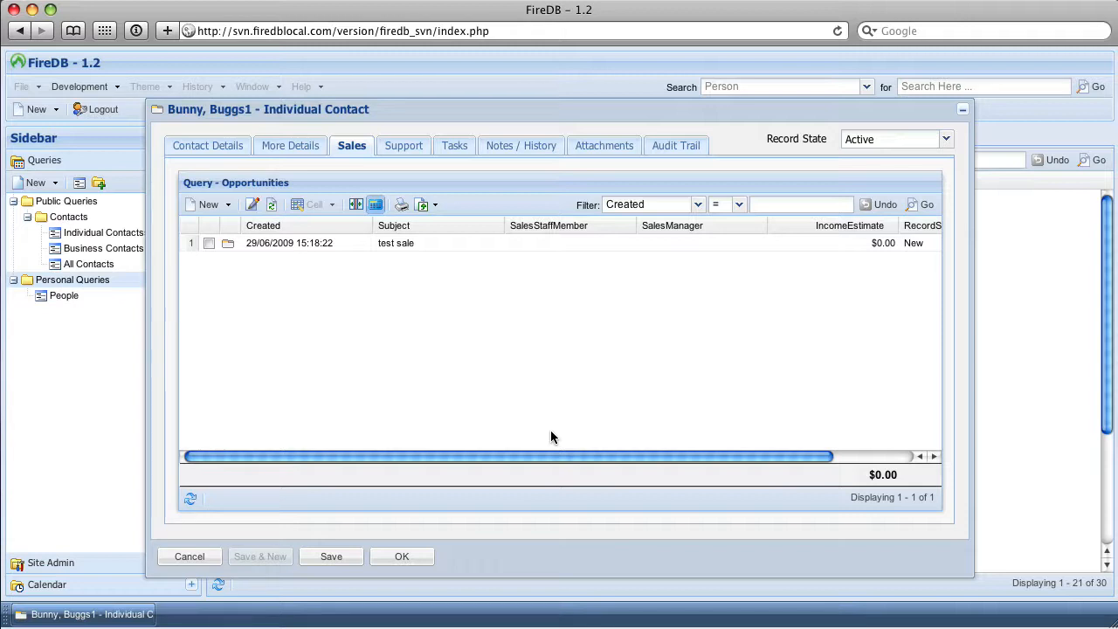
click(189, 557)
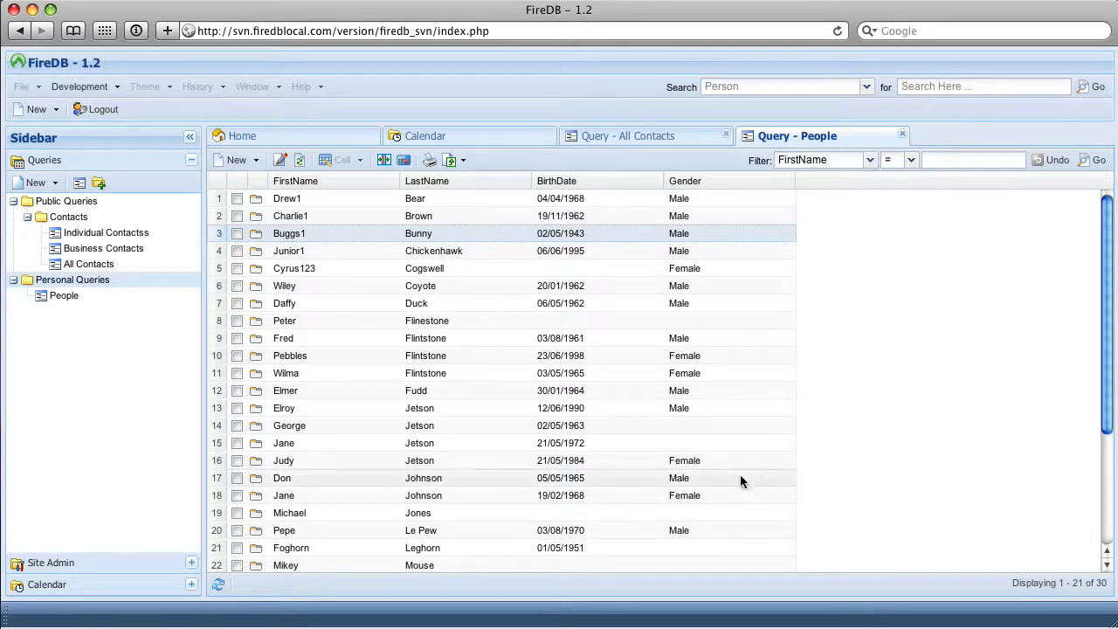
Look through the People results and close the People query
scroll(726, 492, down, 2)
scroll(726, 495, up, 1)
scroll(726, 494, up, 1)
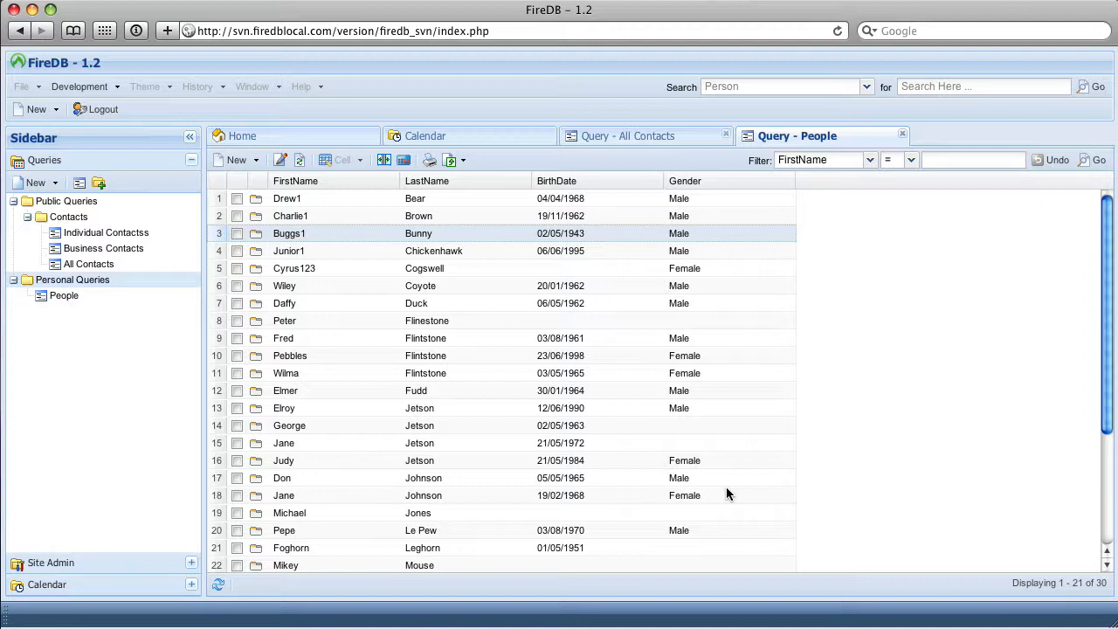
click(902, 137)
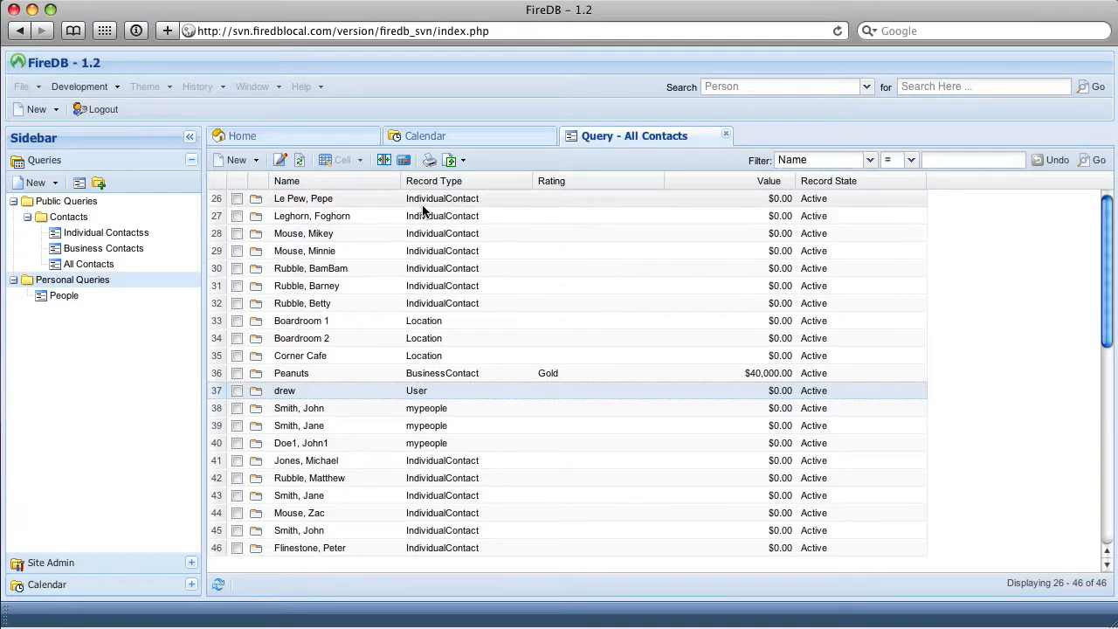
Compare the record types of rows 29, 36 and 37 in the All Contacts results
click(441, 252)
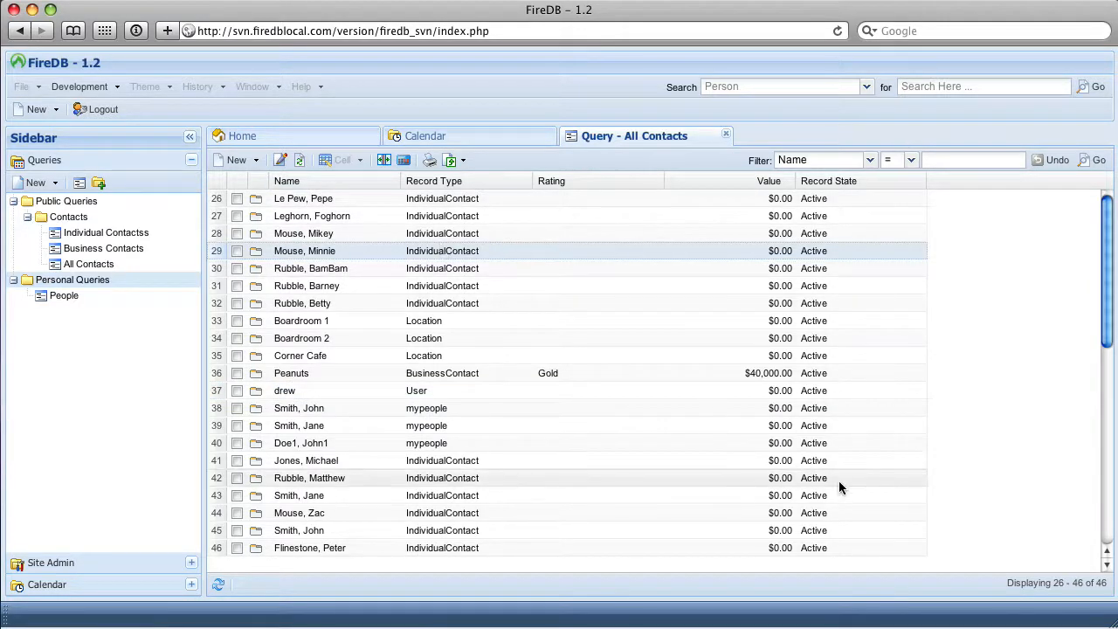
click(461, 374)
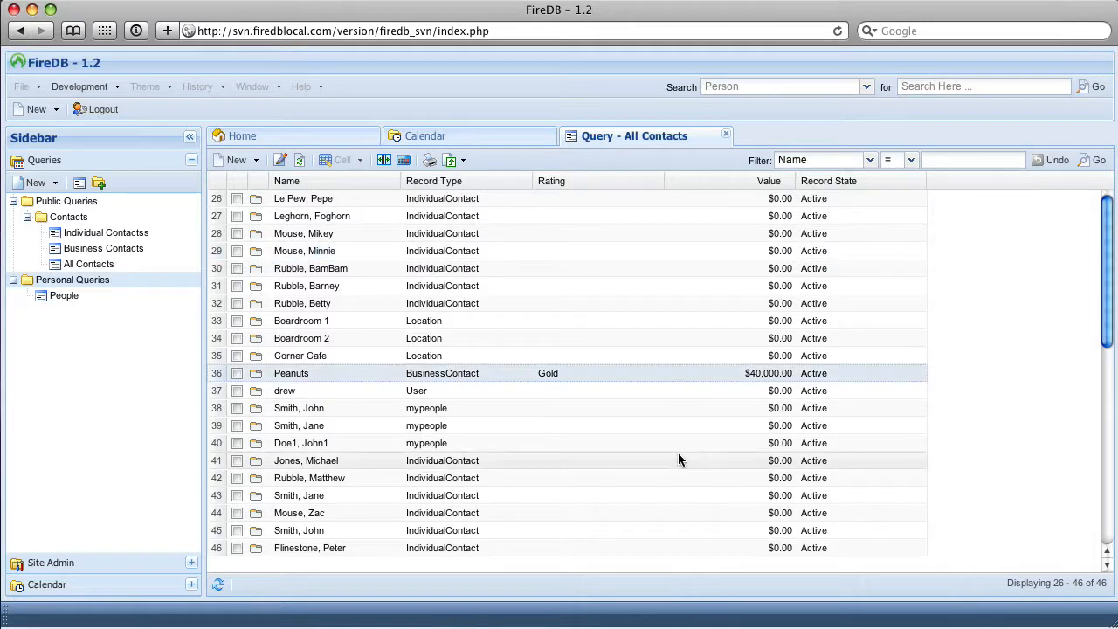
click(424, 389)
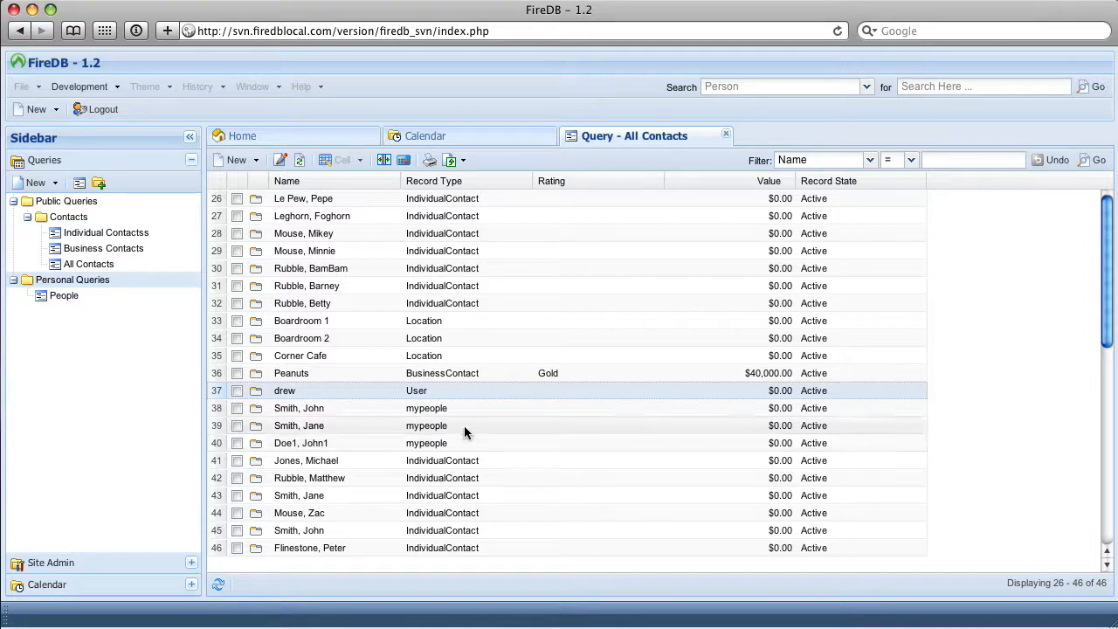
Open the User record in row 37 and the individual contact in row 26 to compare their forms, and cancel both
click(253, 393)
mouse_move(443, 250)
mouse_down()
mouse_move(639, 265)
mouse_move(798, 369)
mouse_move(751, 332)
mouse_up()
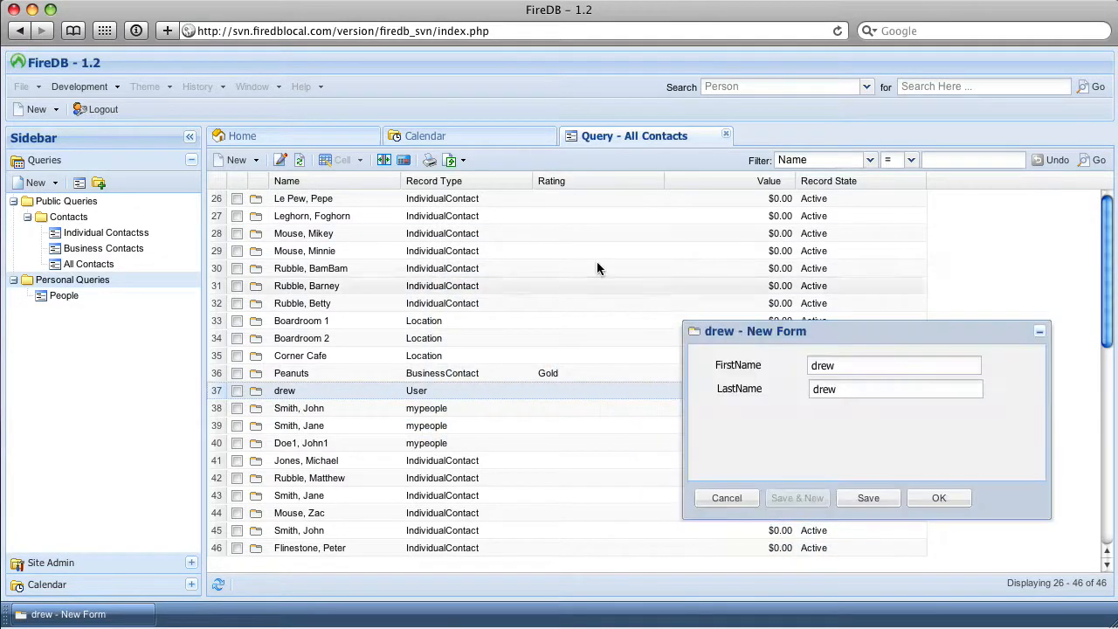
click(255, 199)
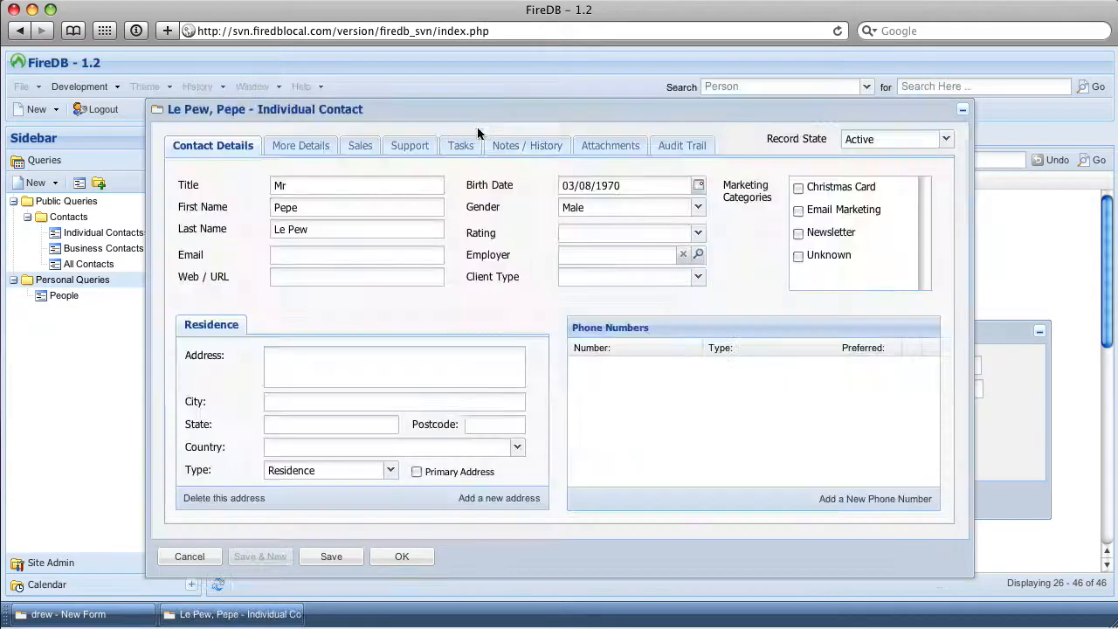
drag(437, 105, 301, 72)
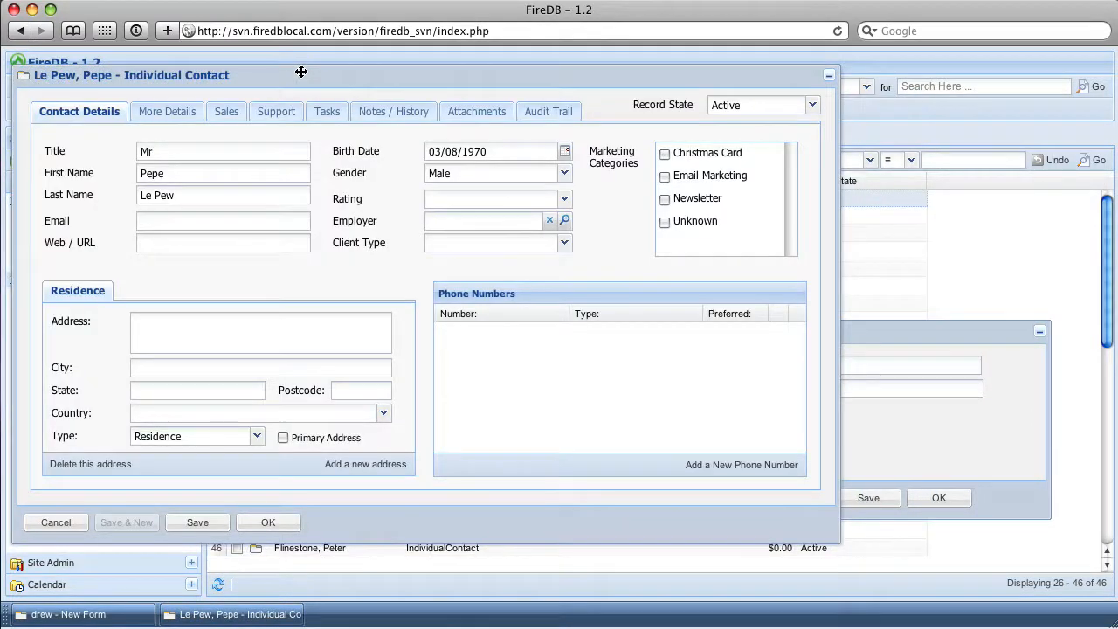
click(57, 527)
click(724, 505)
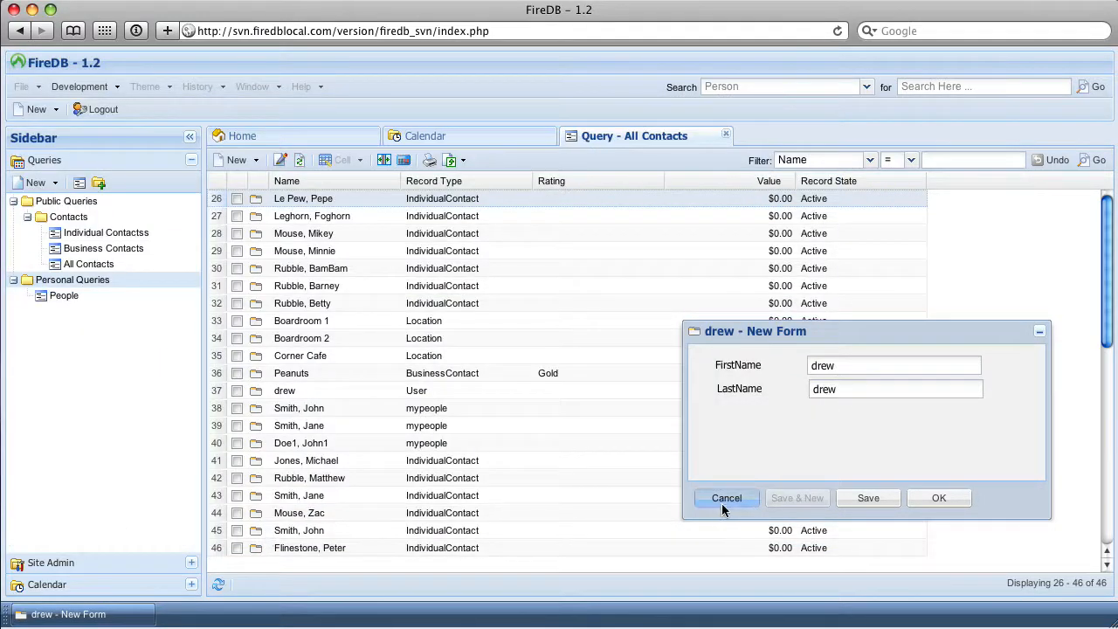